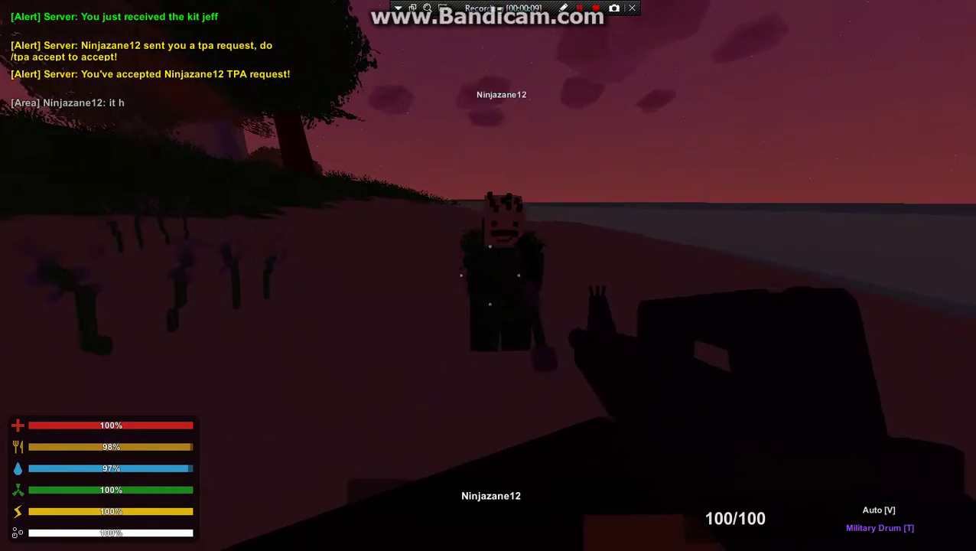
Sprint across the beach and inspect the rifle's attachments before heading inland
key(space)
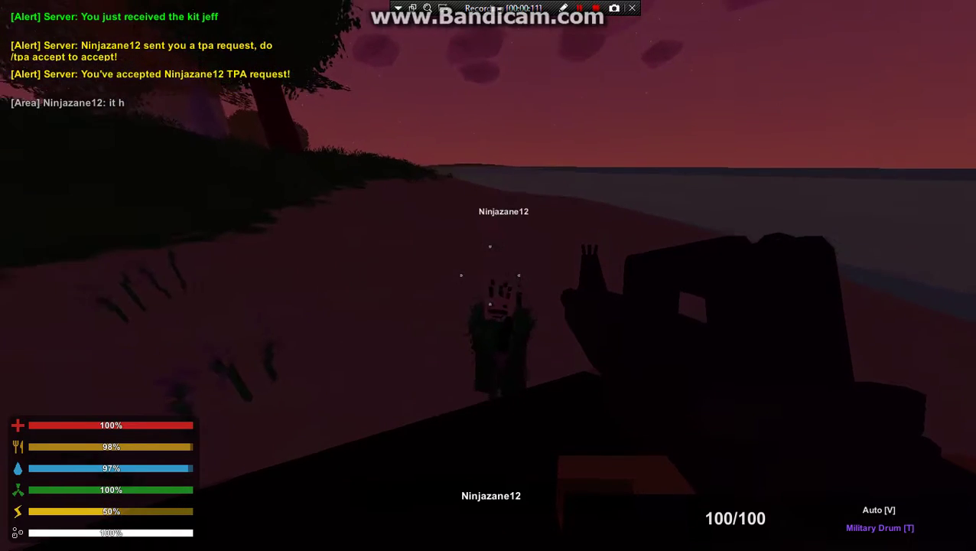
key(t)
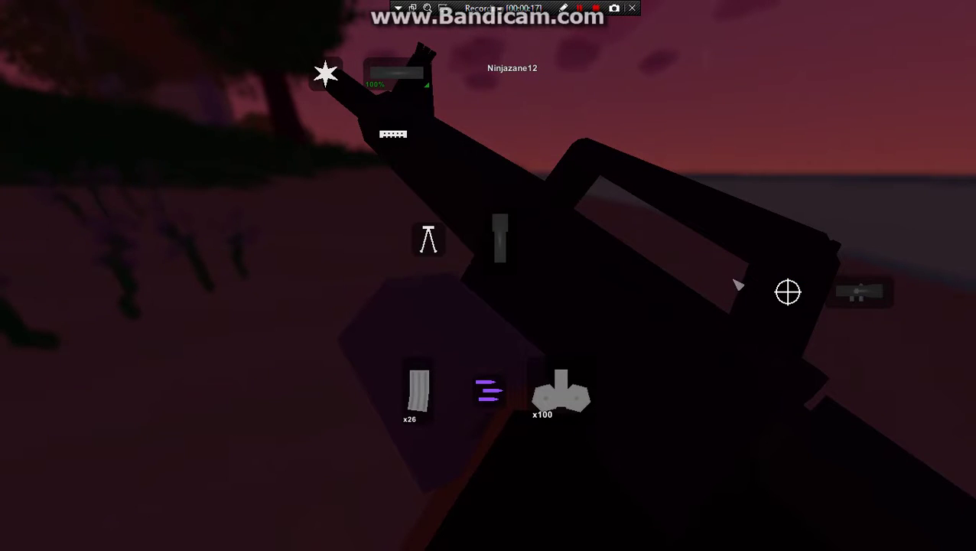
key(t)
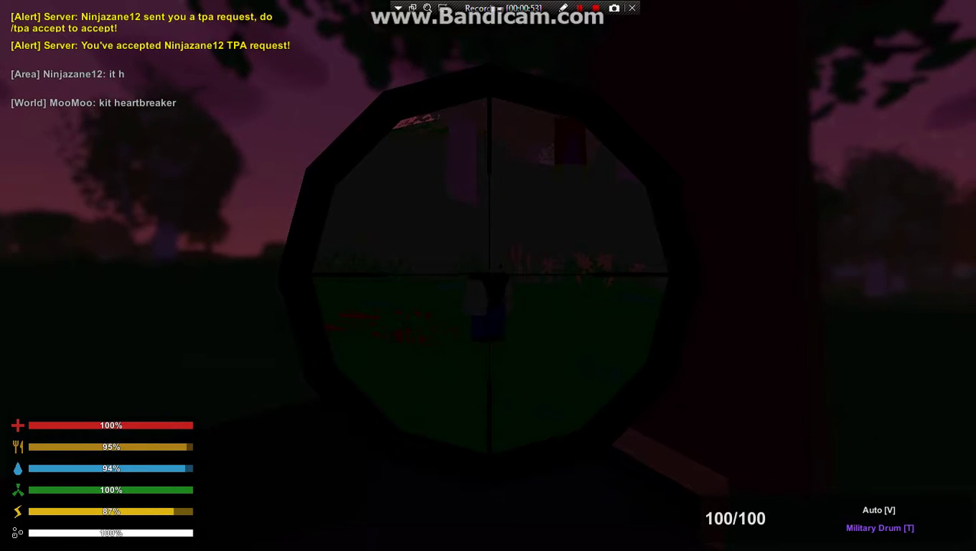
Fire at the distant figure, then scope in on the Airport building
click(488, 275)
right_click(488, 275)
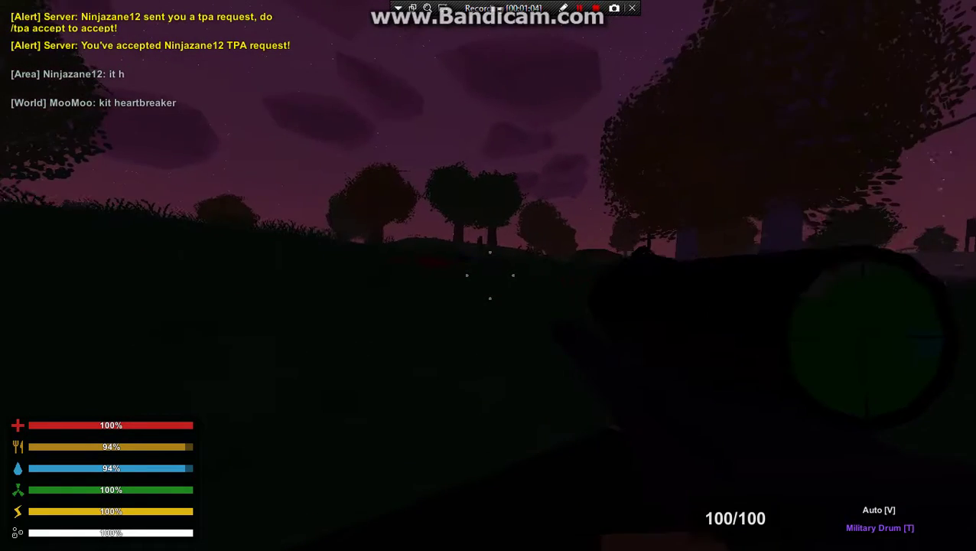
right_click(488, 276)
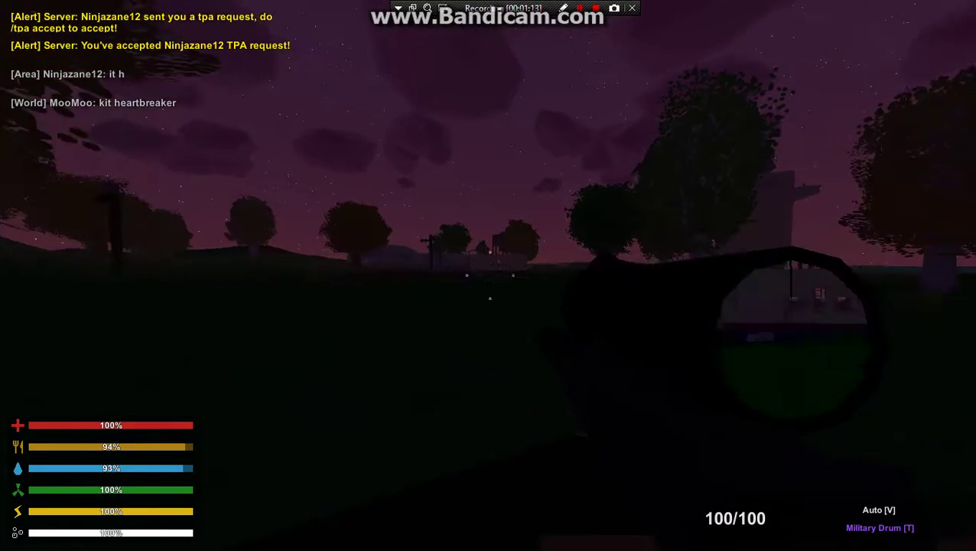
right_click(488, 276)
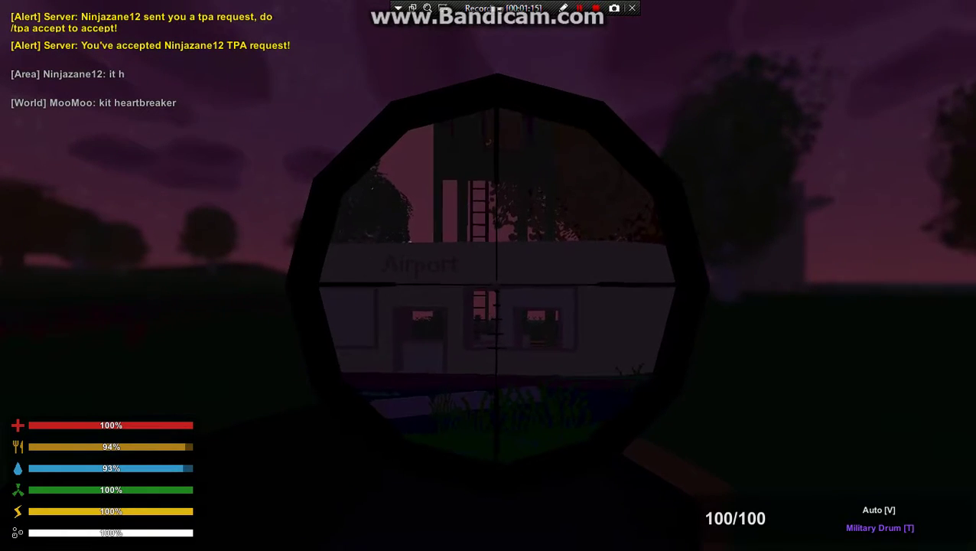
right_click(488, 275)
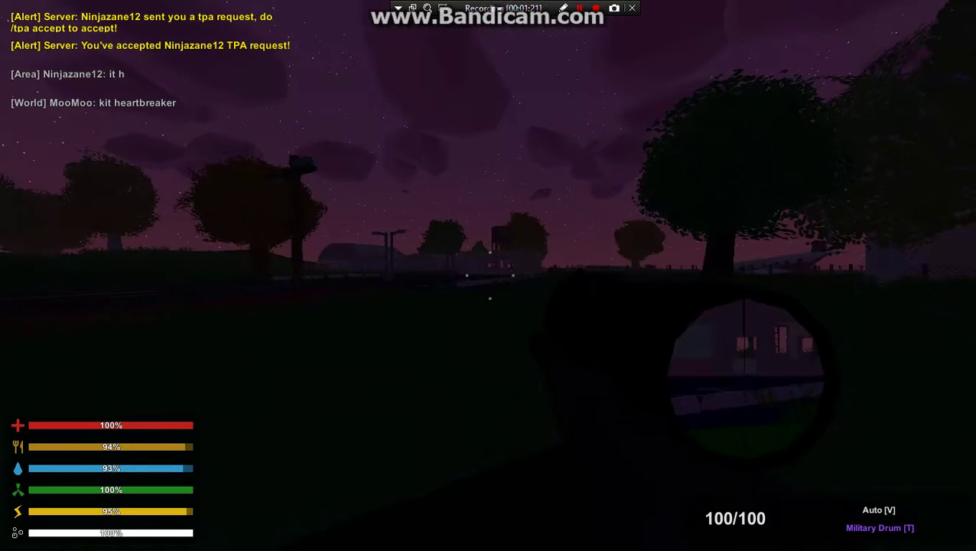
Re-scope the Airport building and fence area, then spot Ninjazane12 near the tower
right_click(488, 276)
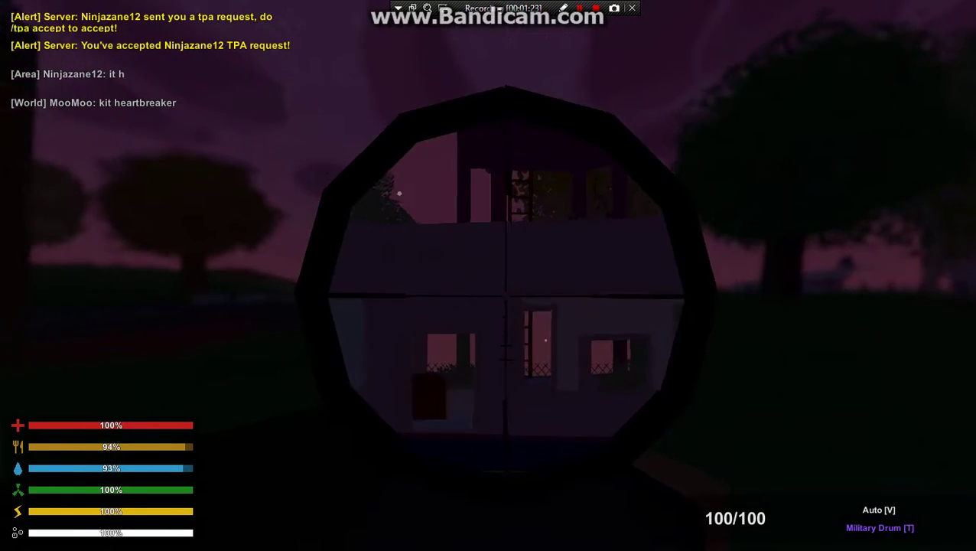
right_click(488, 276)
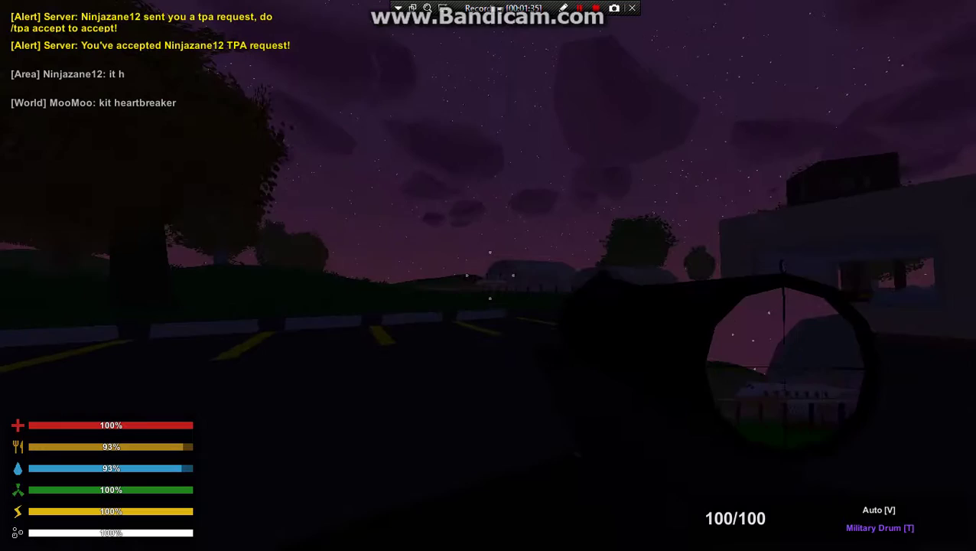
right_click(488, 275)
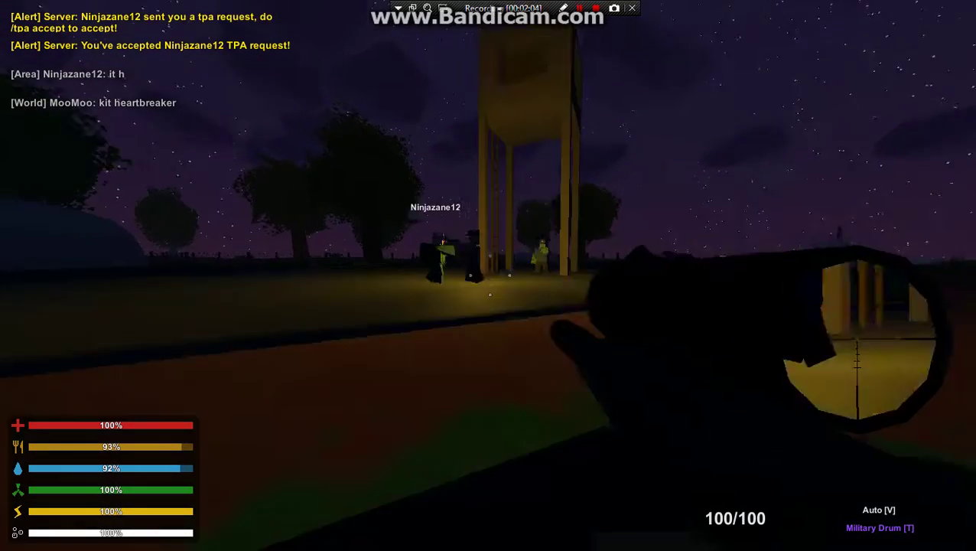
right_click(490, 276)
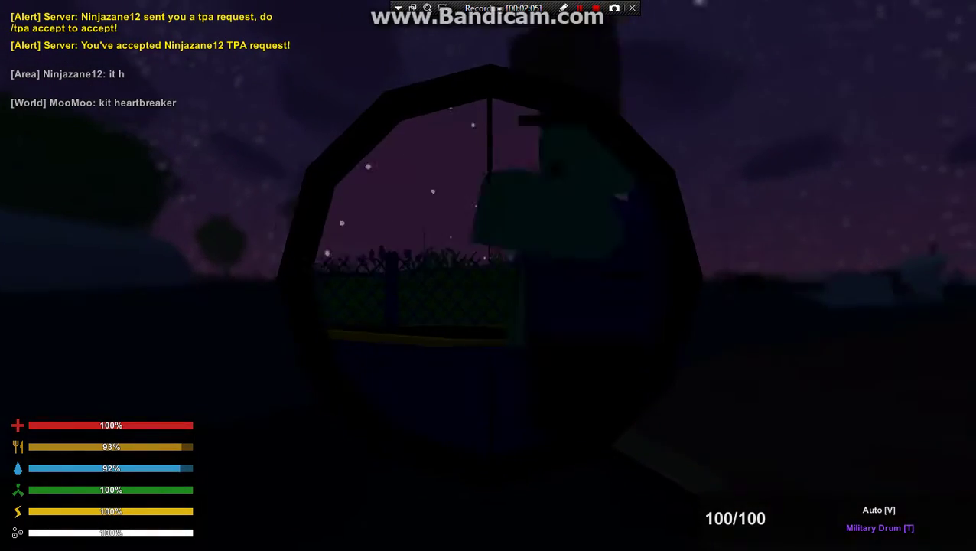
right_click(490, 275)
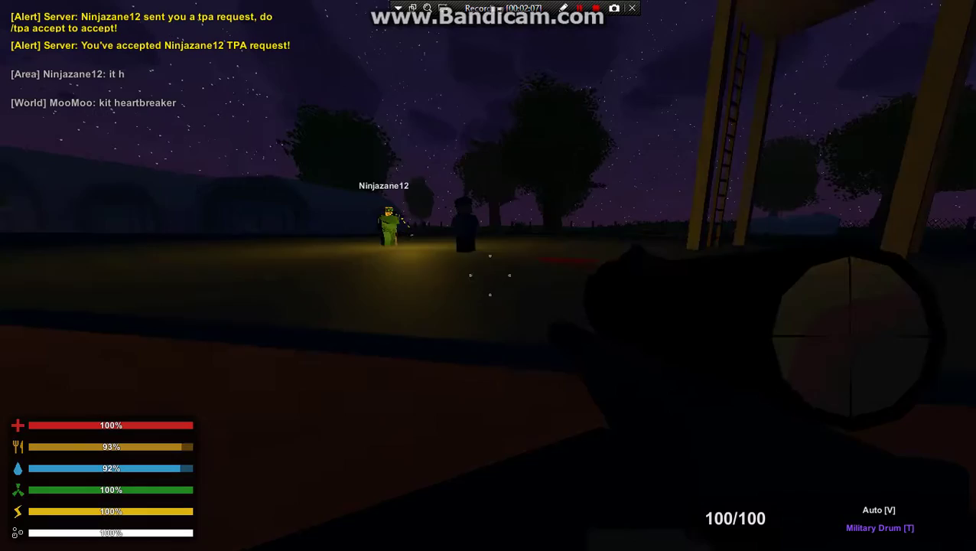
Switch off the flashlight and request the nvg night-vision kit in chat
key(f)
text(/kit nvg)
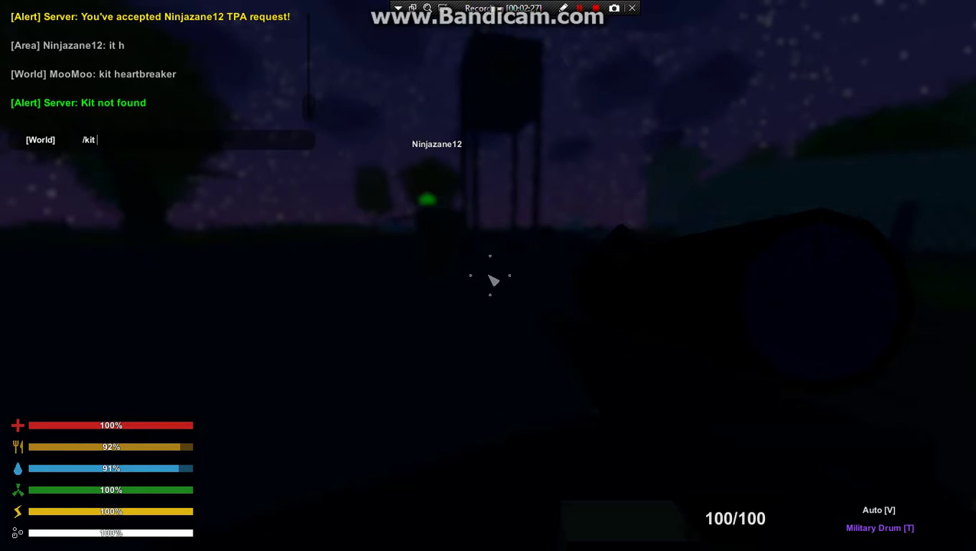
key(Return)
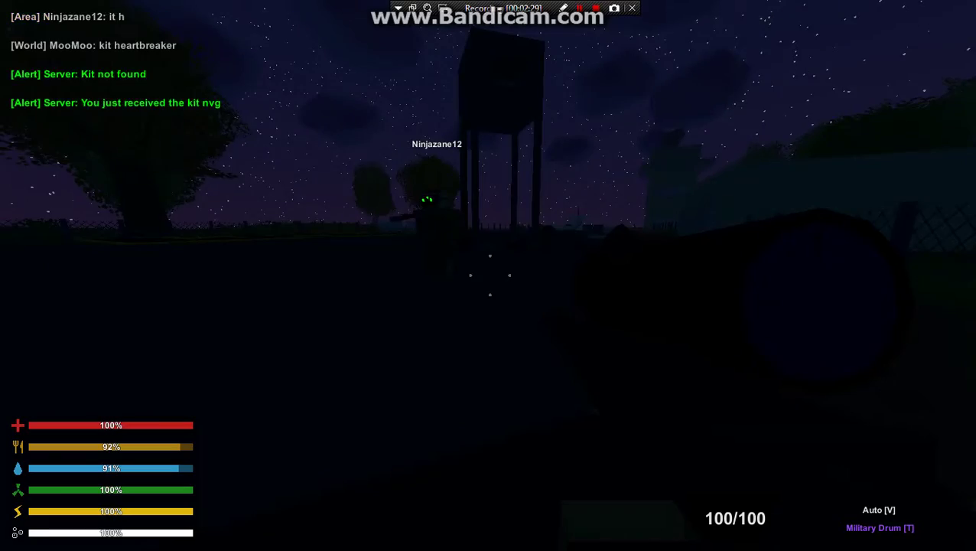
Enable night vision and shoot the figure by the airfield fence for +3 experience
key(n)
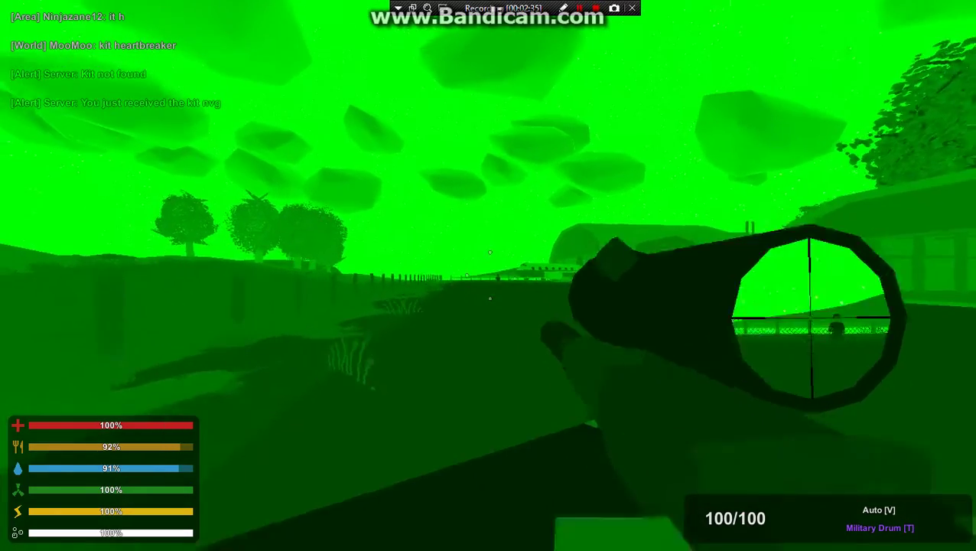
right_click(488, 275)
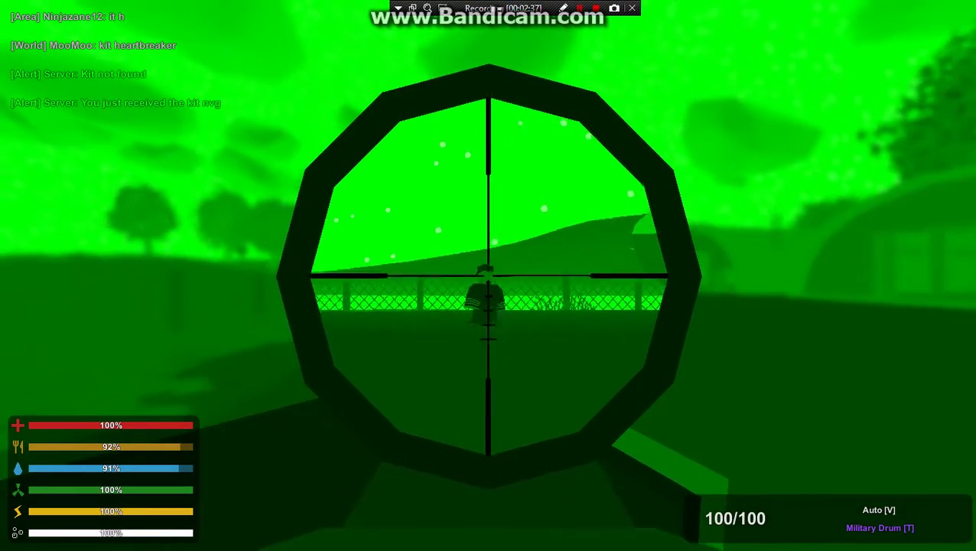
click(489, 275)
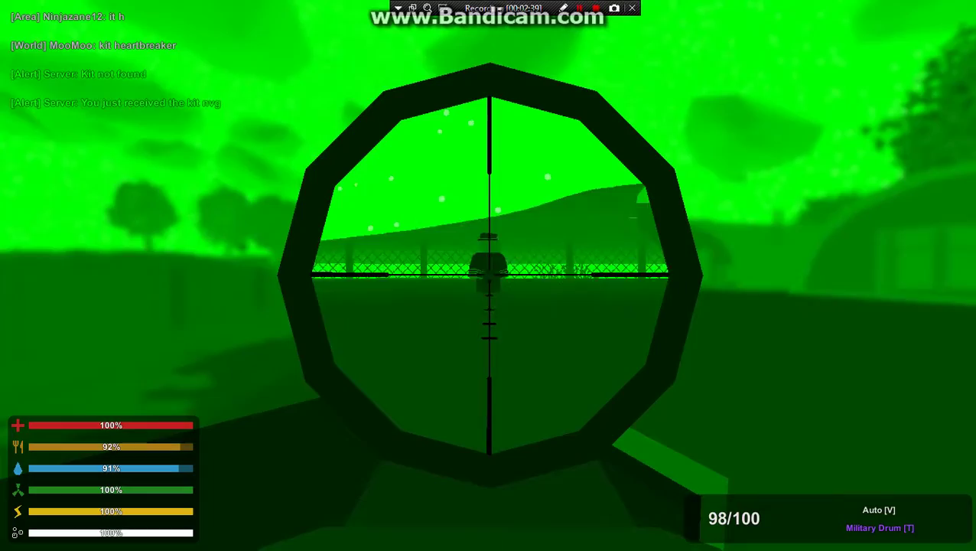
click(488, 275)
click(488, 276)
click(489, 275)
click(488, 276)
right_click(488, 275)
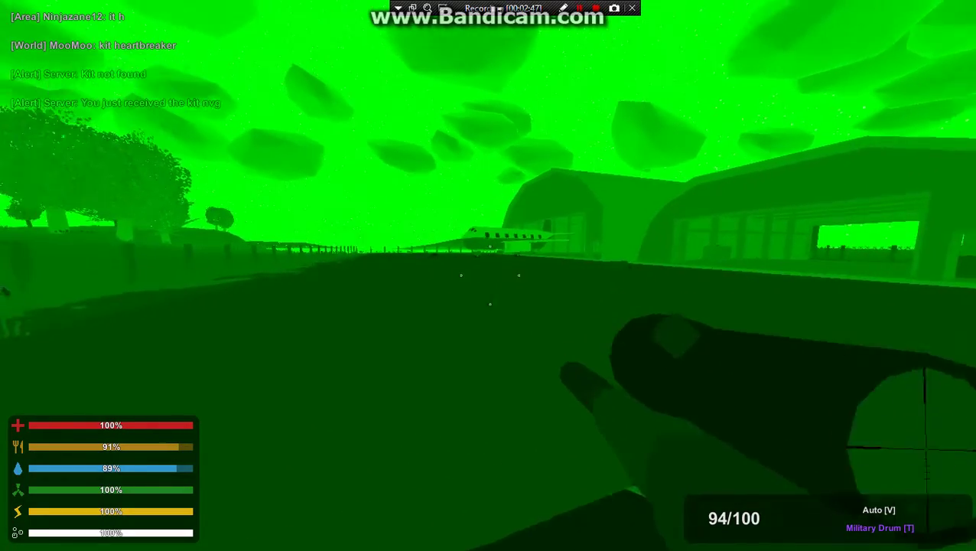
Run up to the parked plane and move beneath its fuselage
key(w)
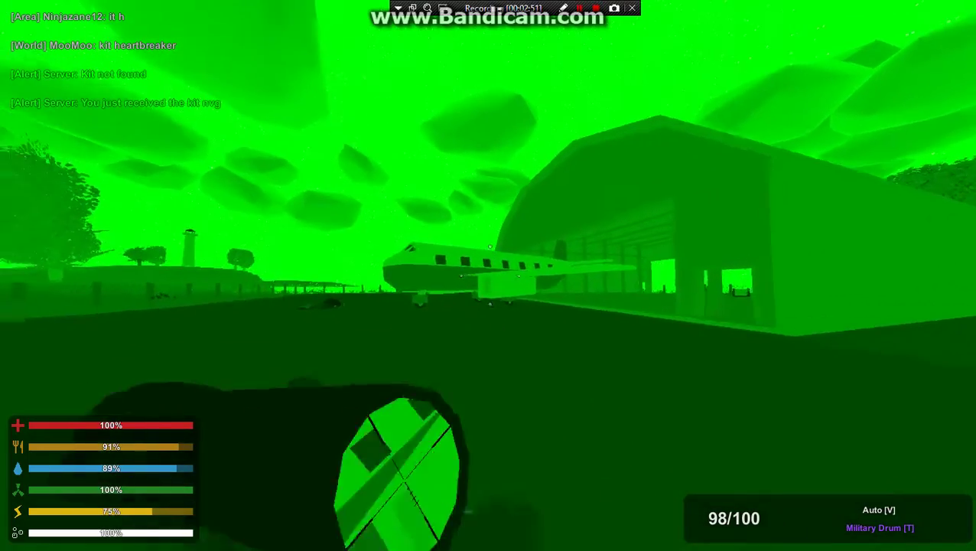
key(w)
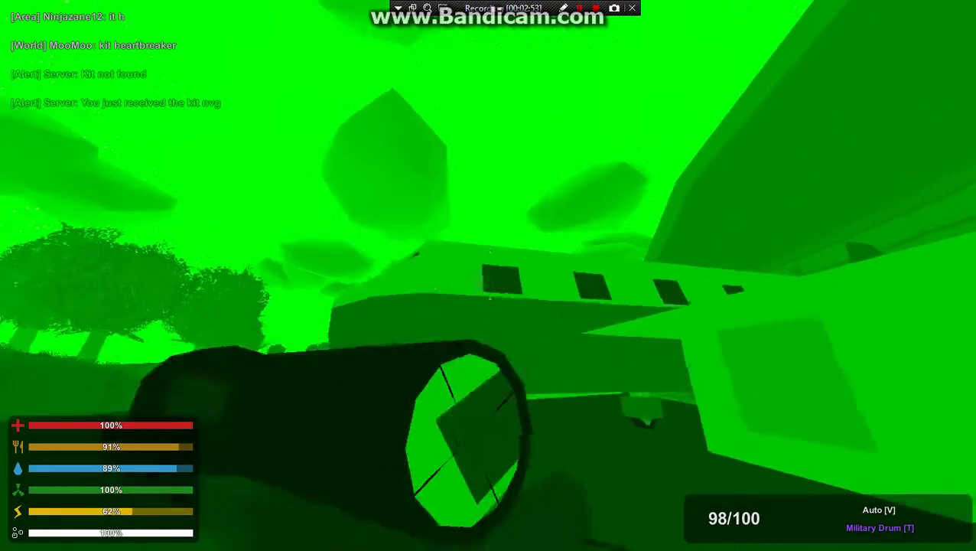
key(w)
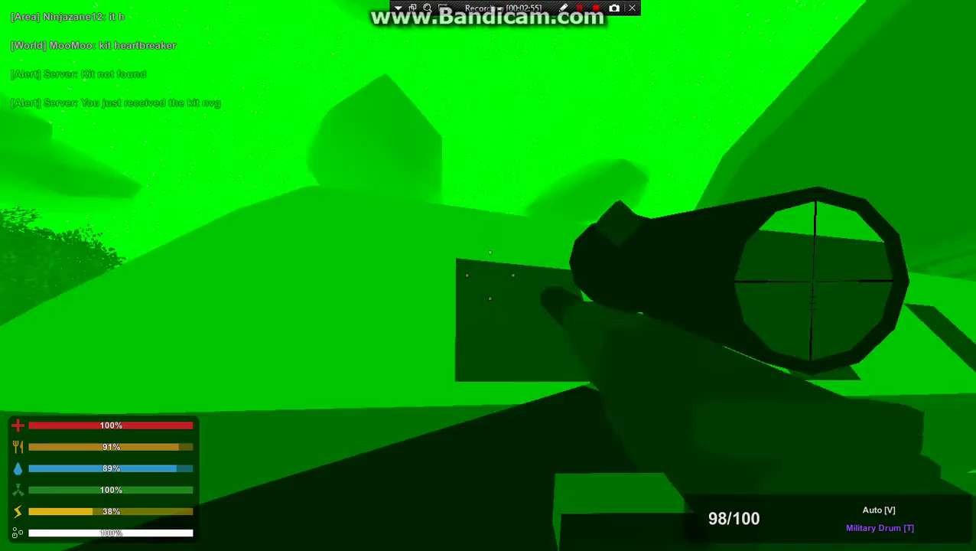
key(w)
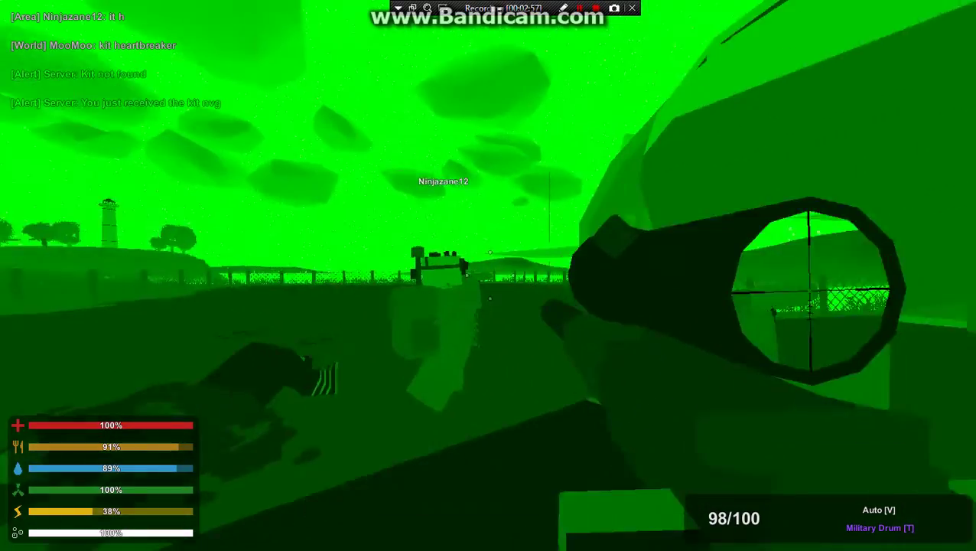
key(w)
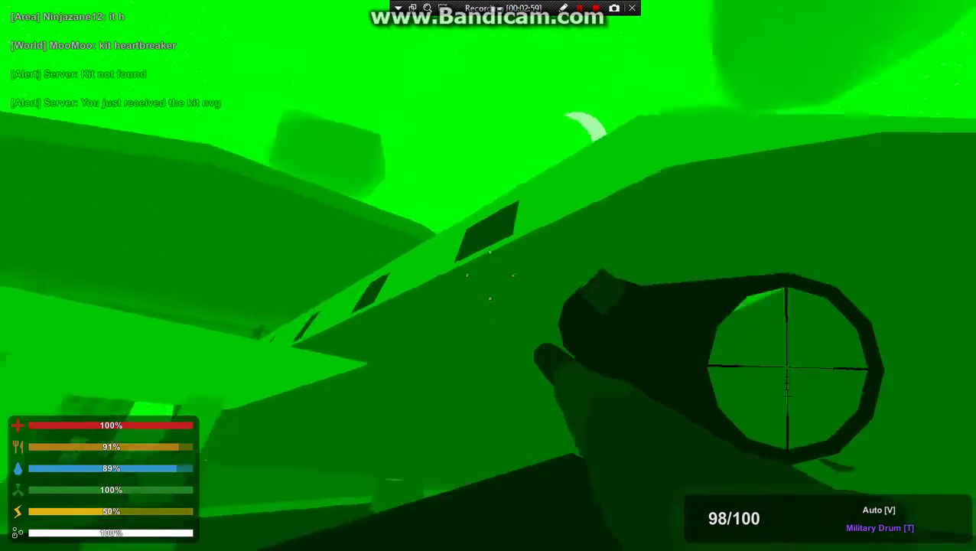
key(w)
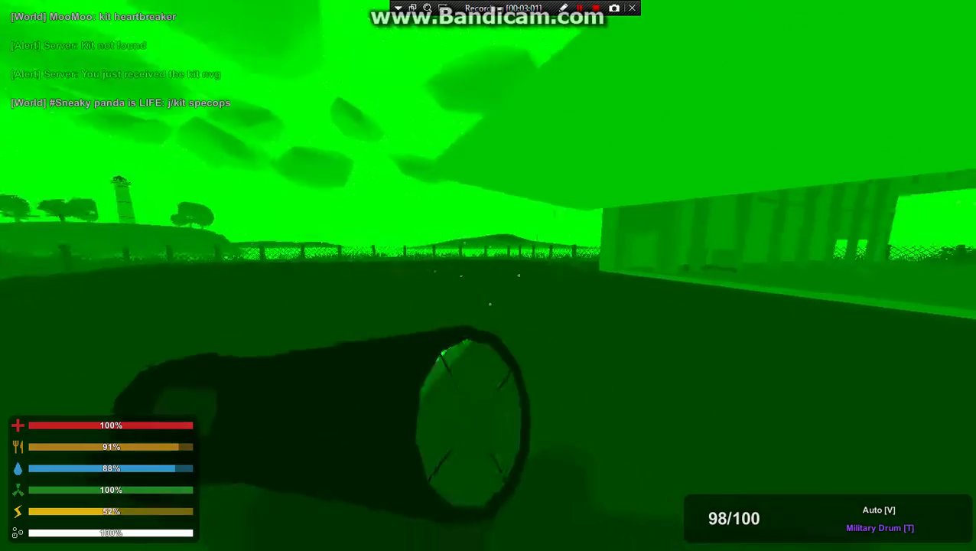
Cross the hangar interior toward the barrels and scrap metal
key(w)
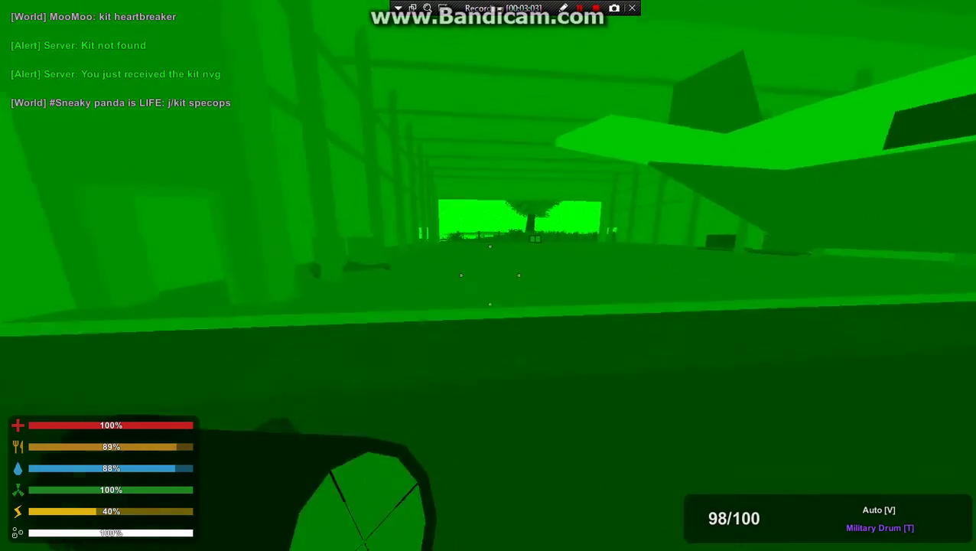
key(w)
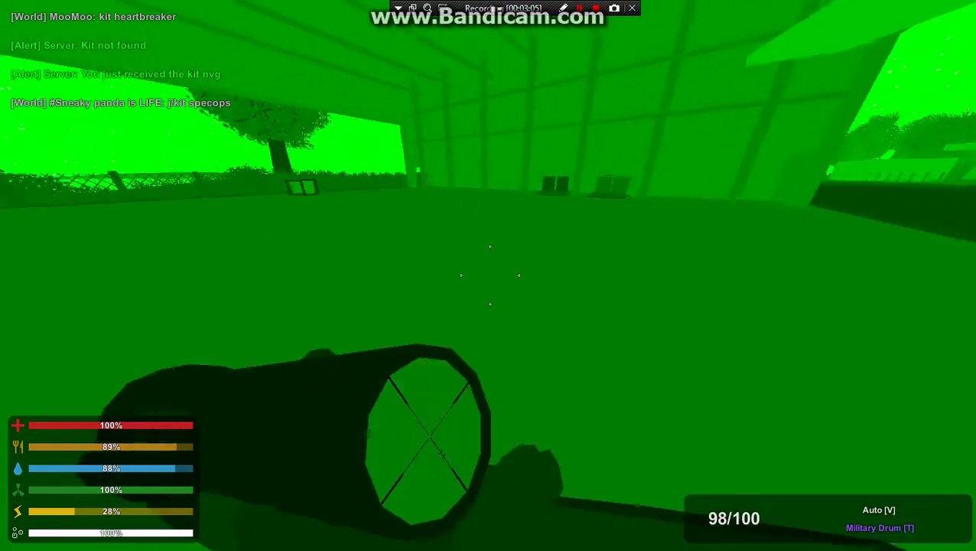
key(w)
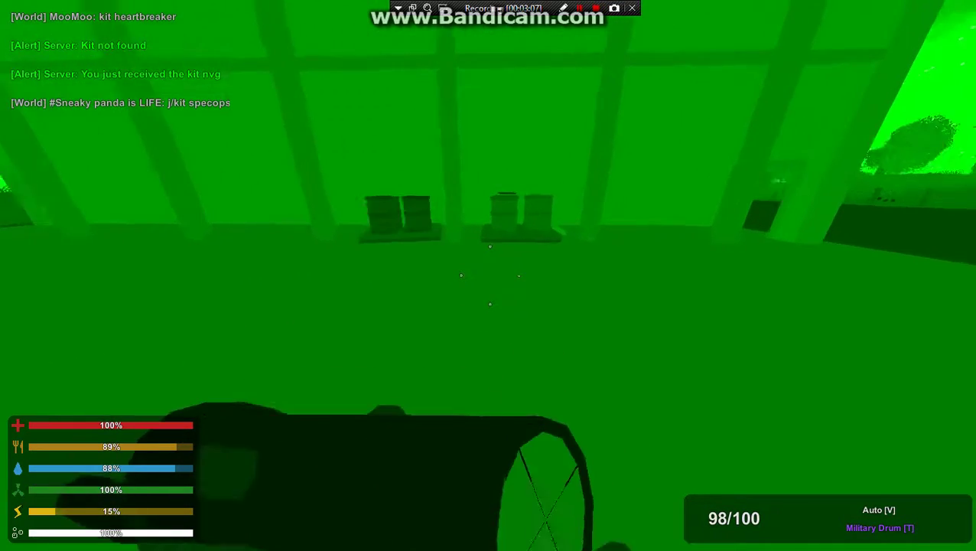
key(w)
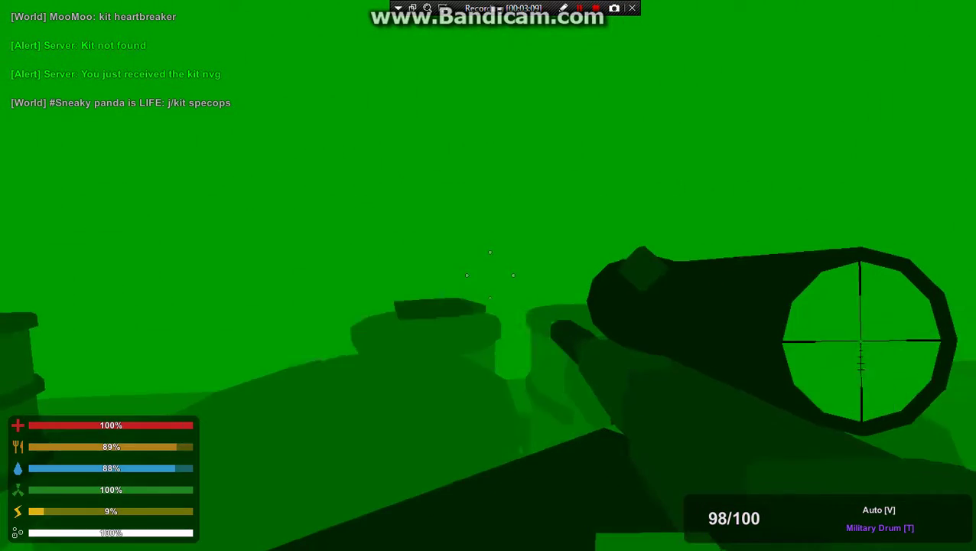
key(w)
key(w)
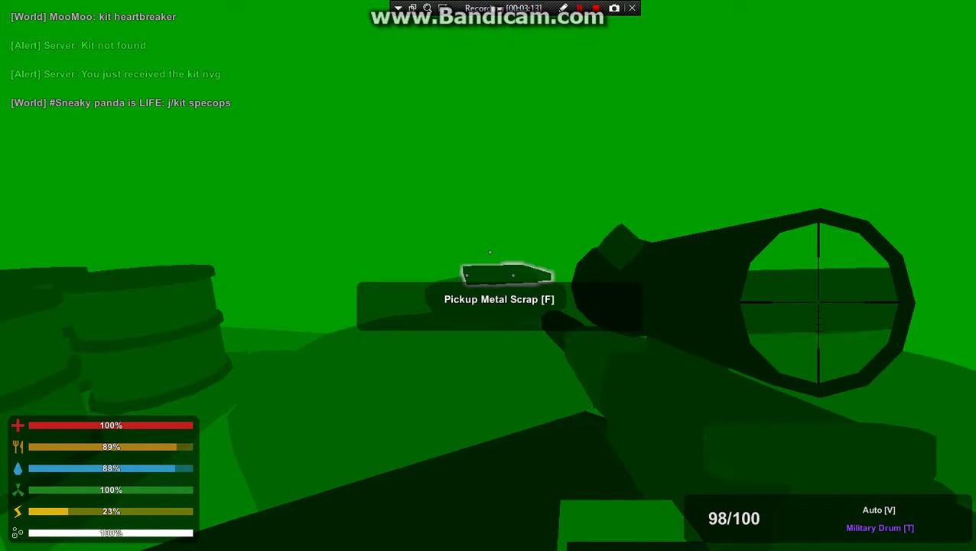
Sprint to the building window and look around inside toward the teammate
key(w)
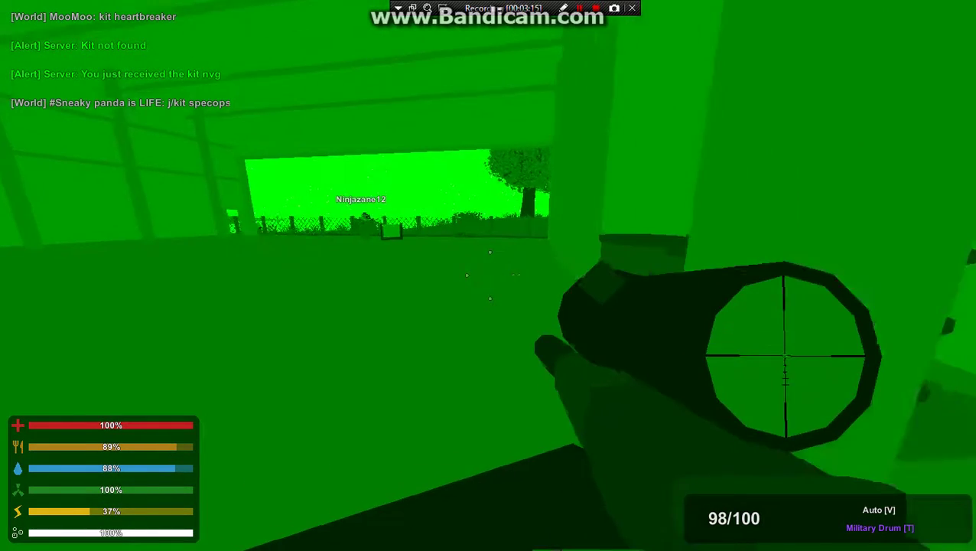
key(shift+w)
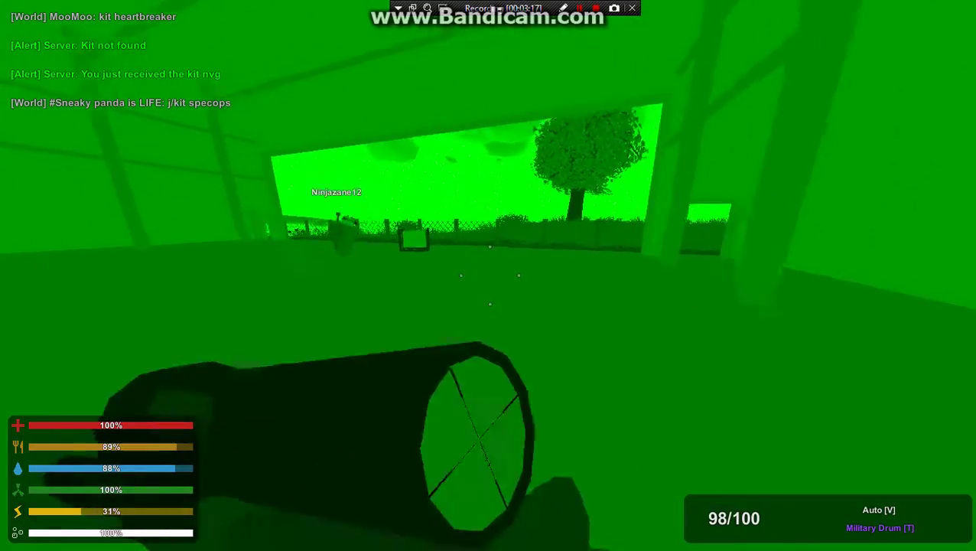
key(shift+w)
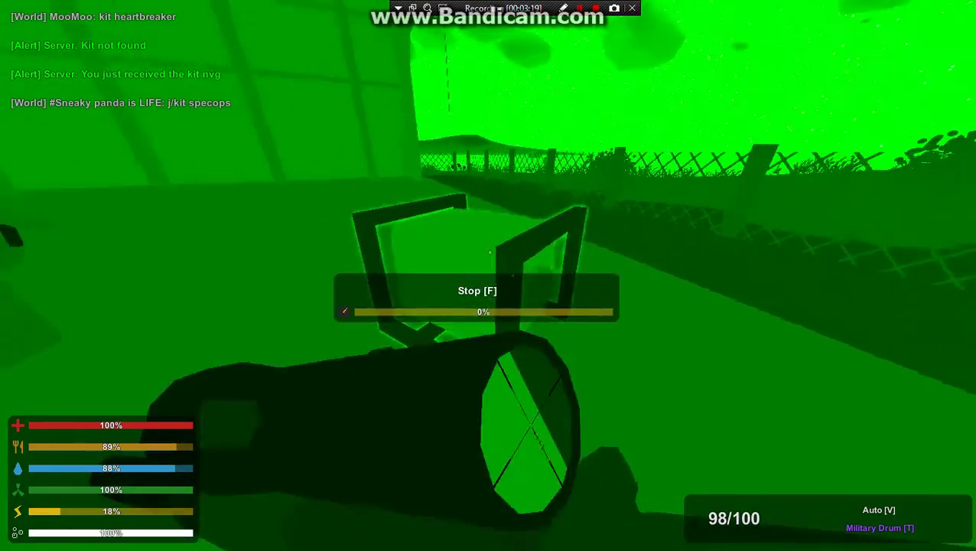
key(f)
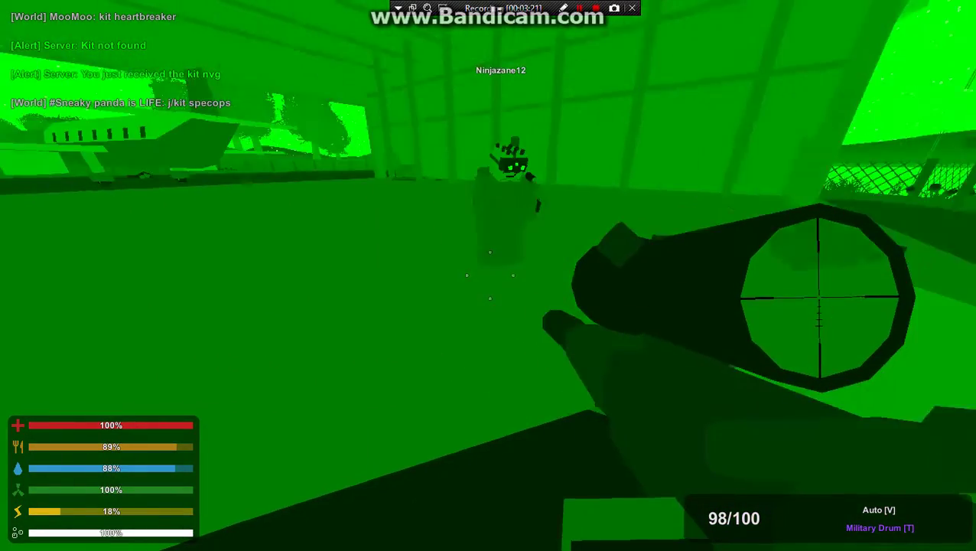
key(f)
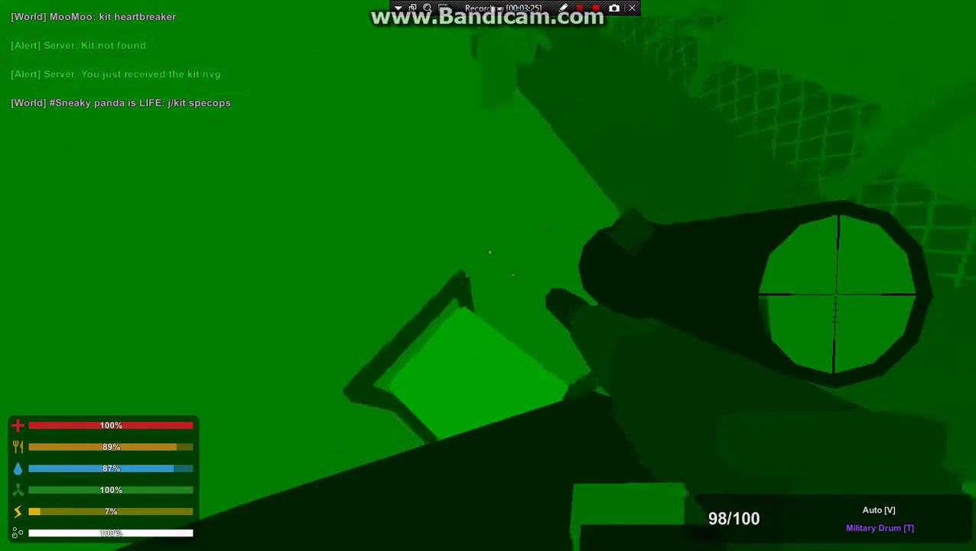
key(f)
key(f)
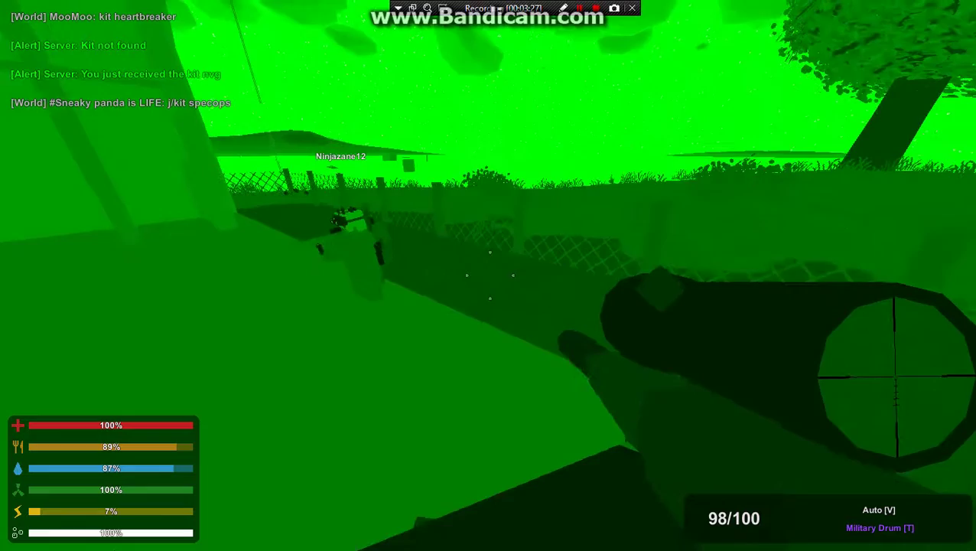
key(f)
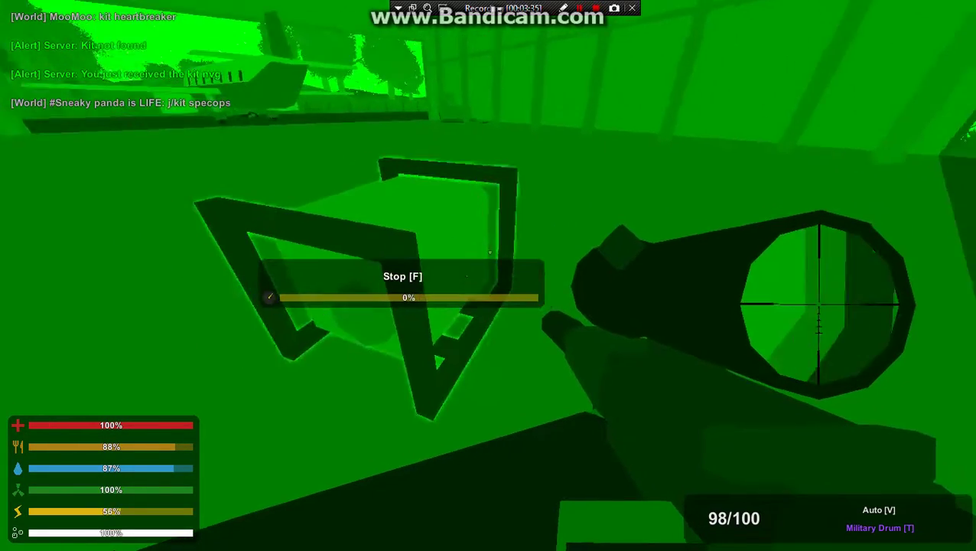
Sprint out past the fence into the open field, briefly scoping
key(f)
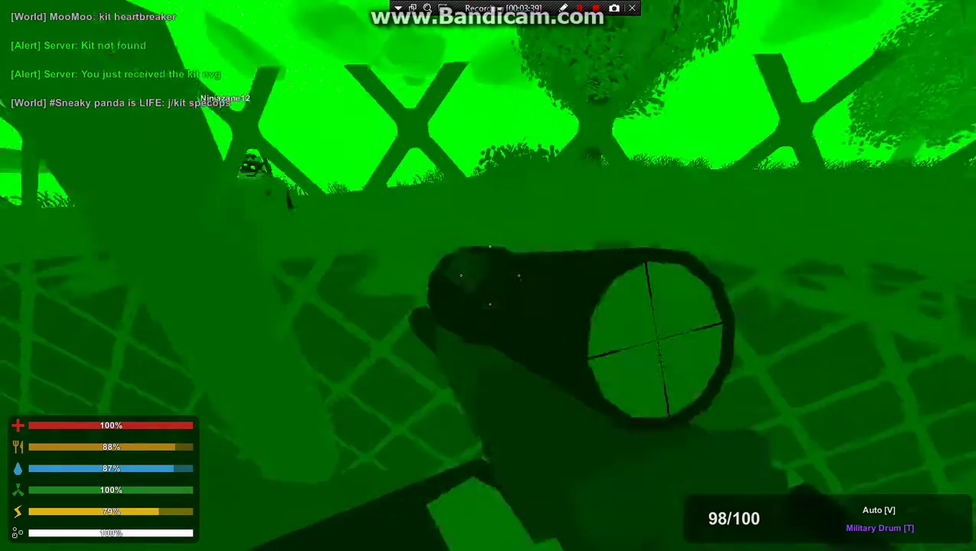
key(shift+w)
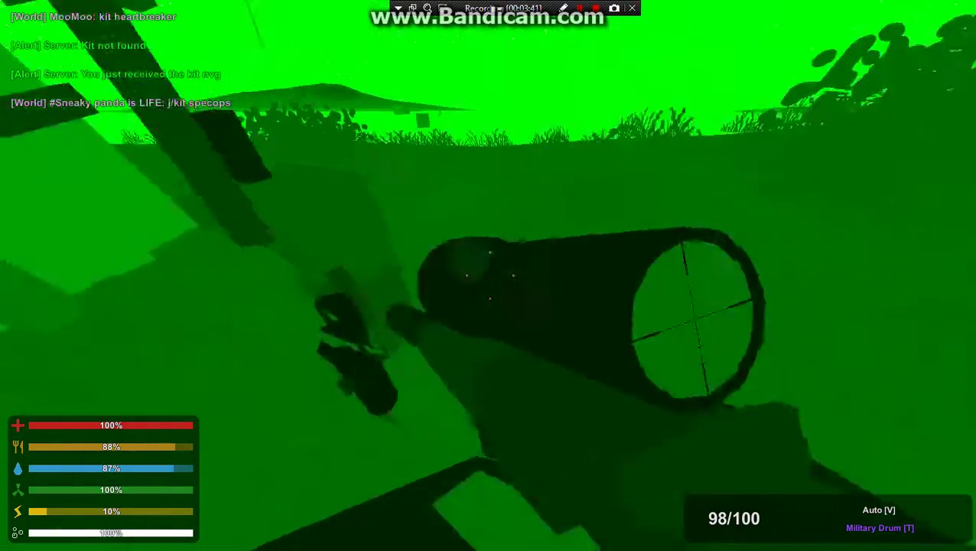
key(w)
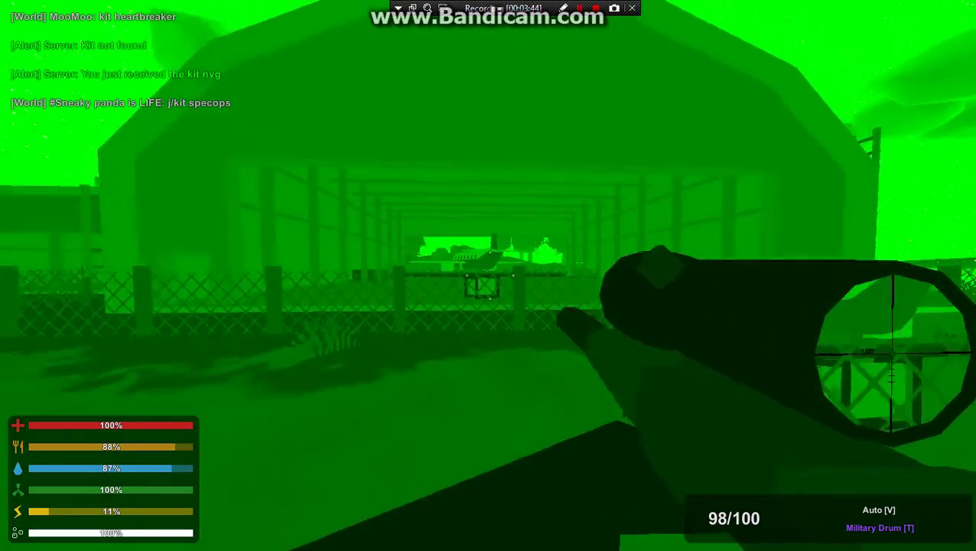
right_click(488, 276)
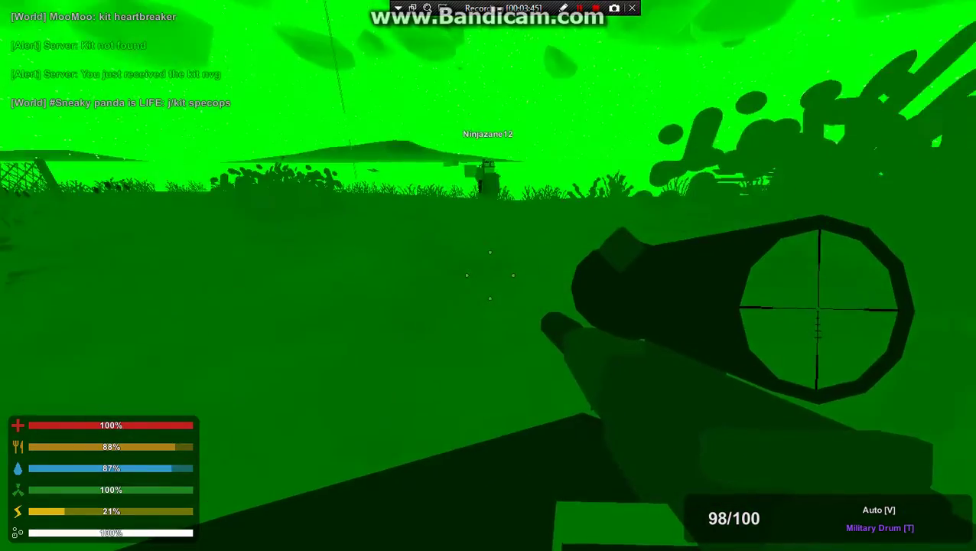
key(shift+w)
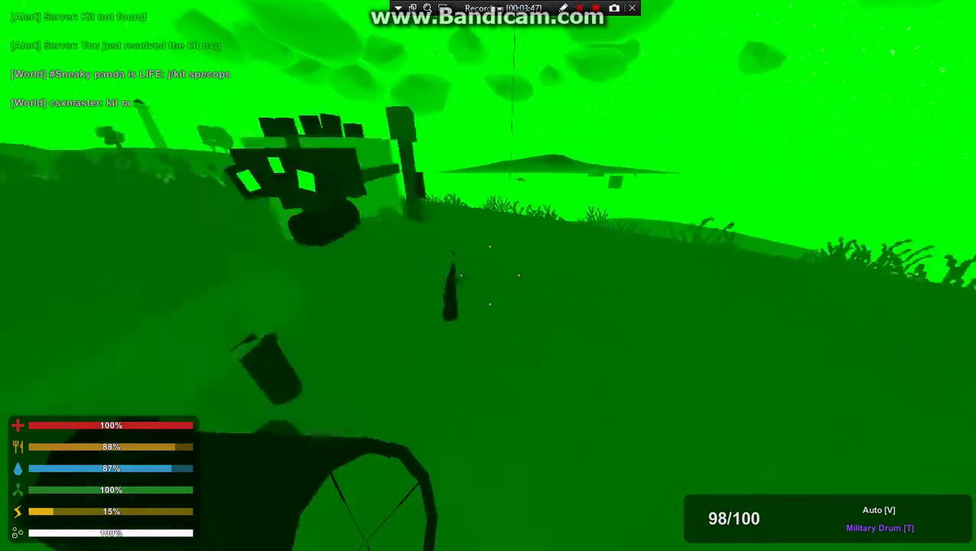
Stop and scope the lighthouse and trees across the water
key(w)
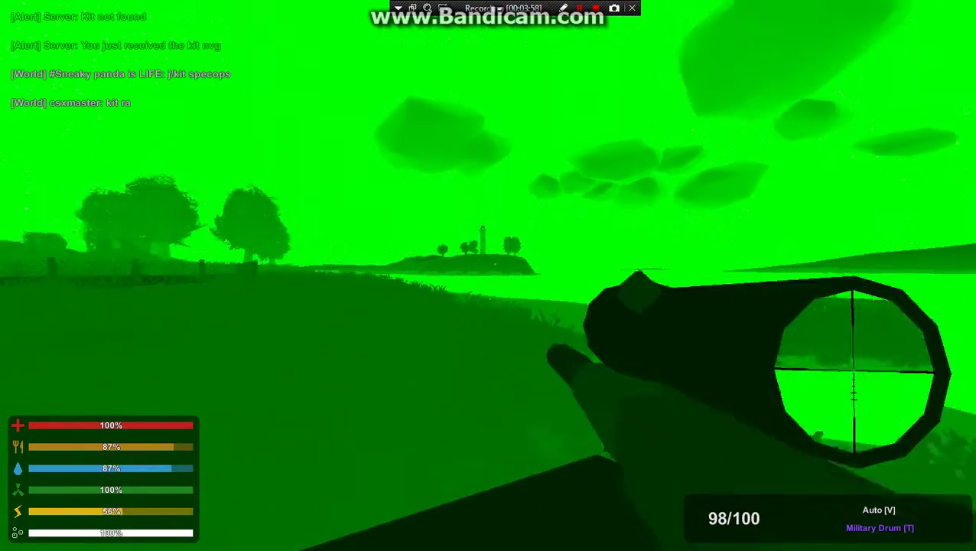
right_click(488, 275)
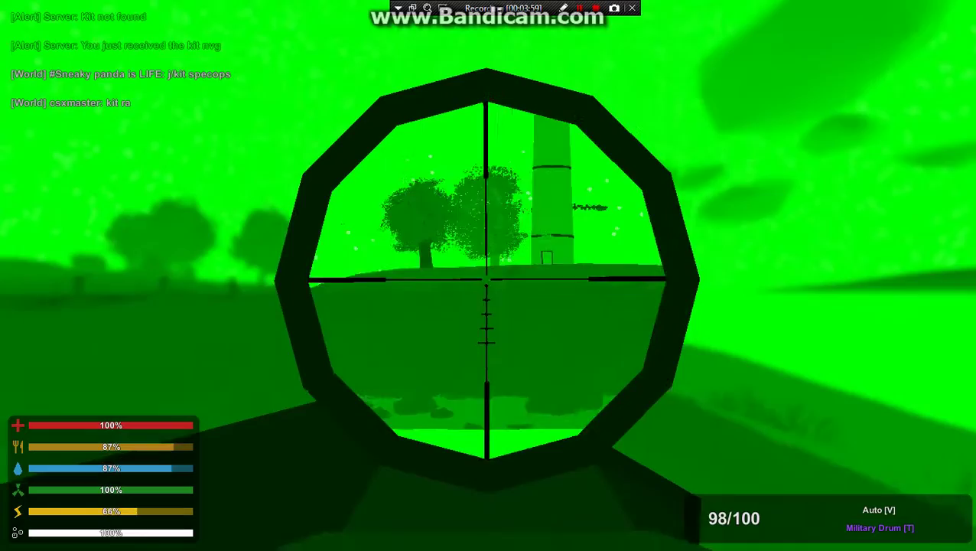
right_click(488, 275)
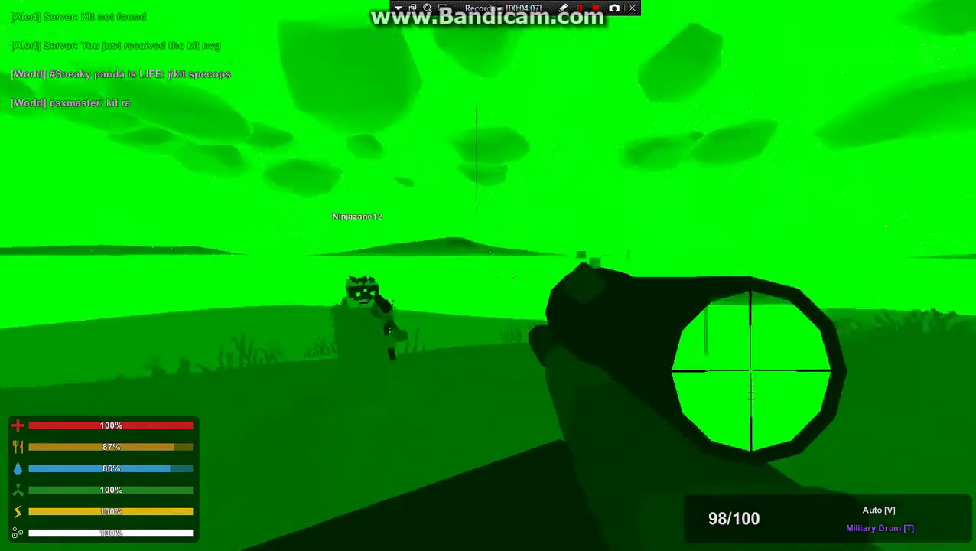
right_click(488, 276)
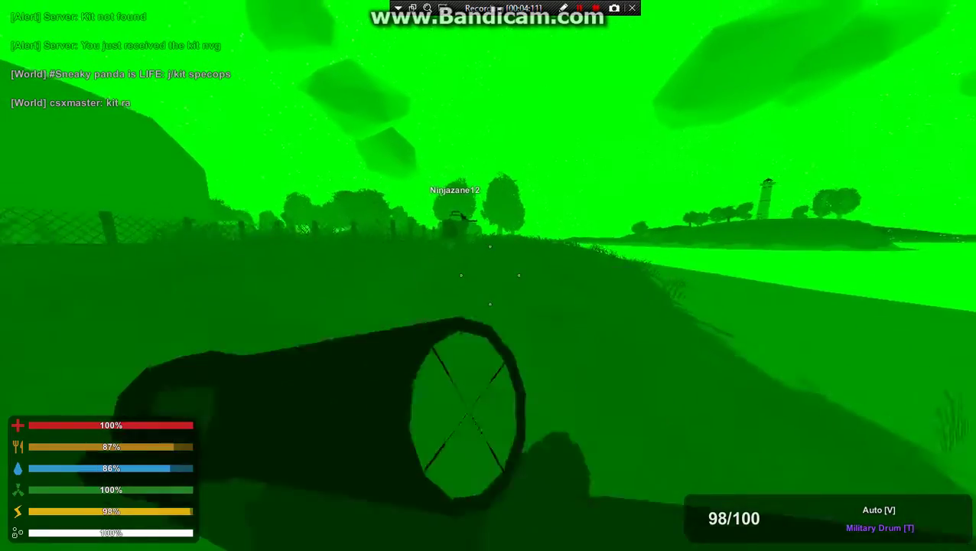
Sprint along the fence and shoreline, then re-scope the lighthouse
key(shift+w)
key(shift+w)
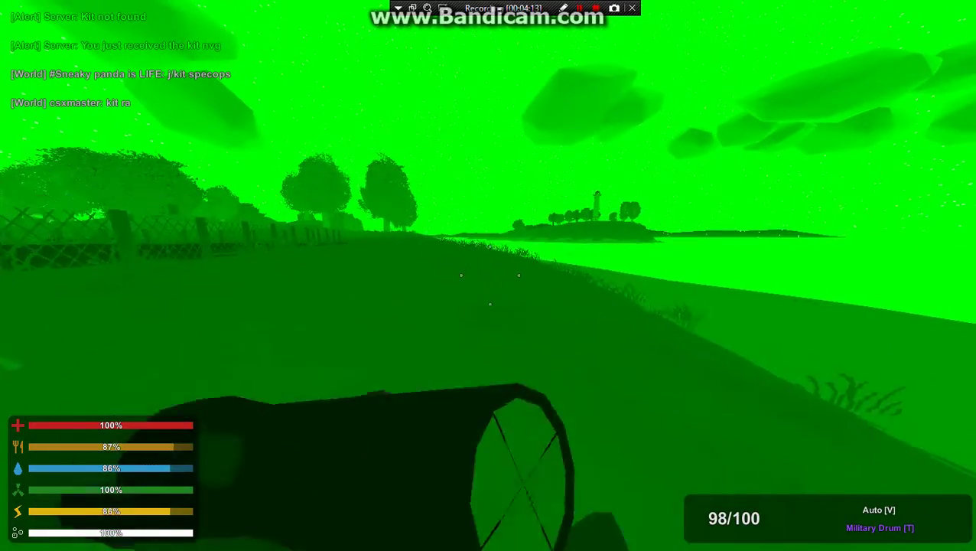
key(shift+w)
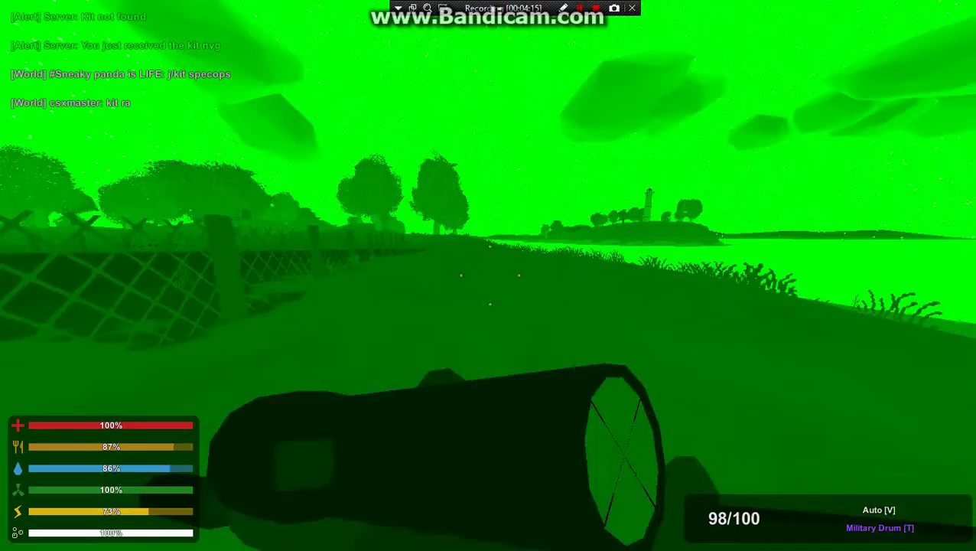
key(shift+w)
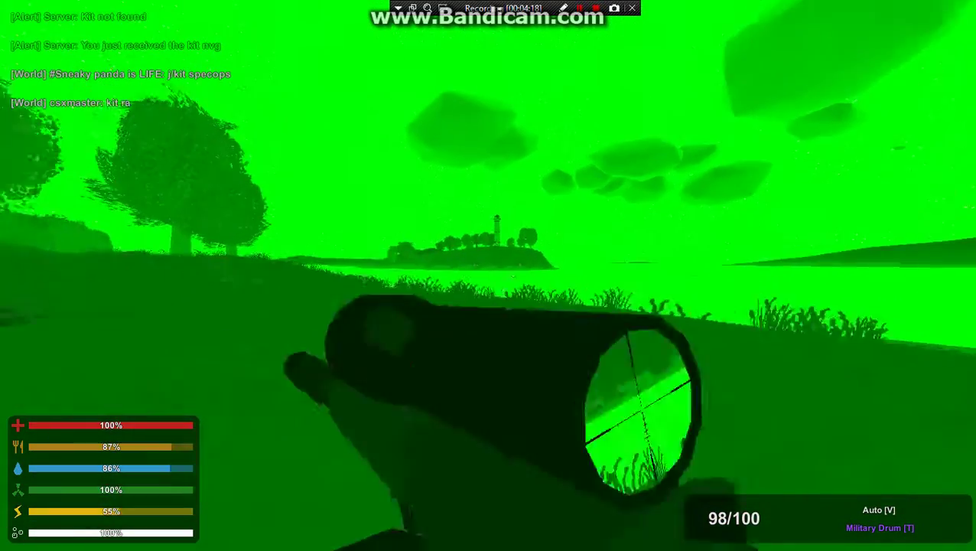
right_click(488, 275)
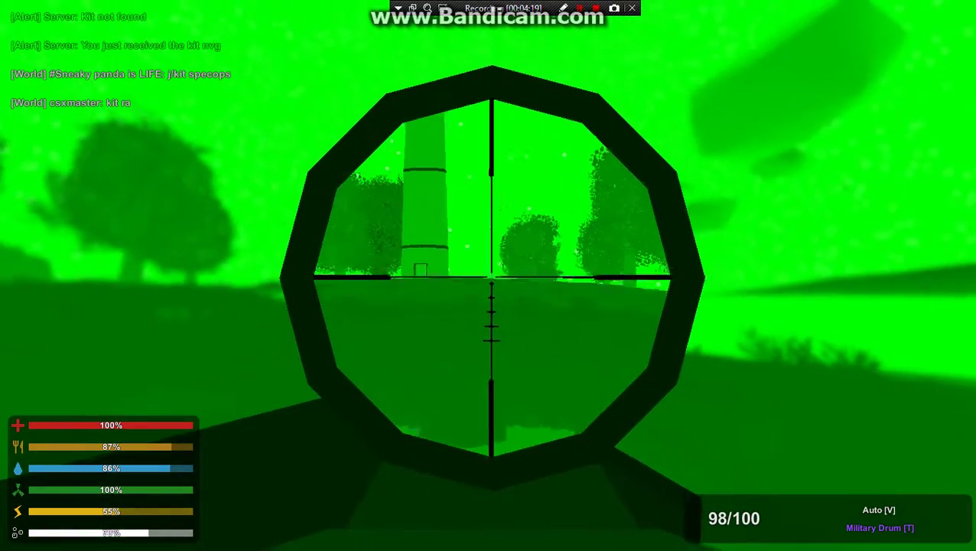
right_click(488, 276)
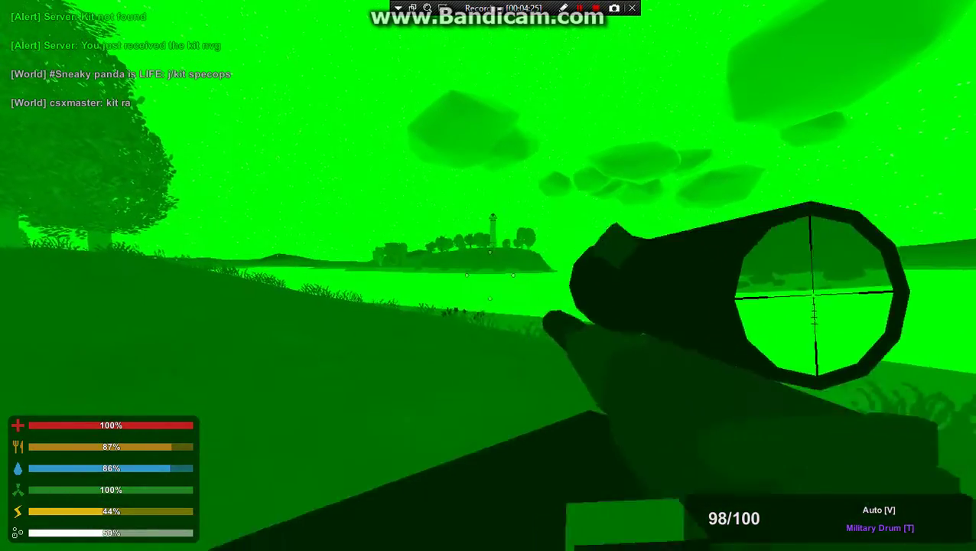
right_click(488, 275)
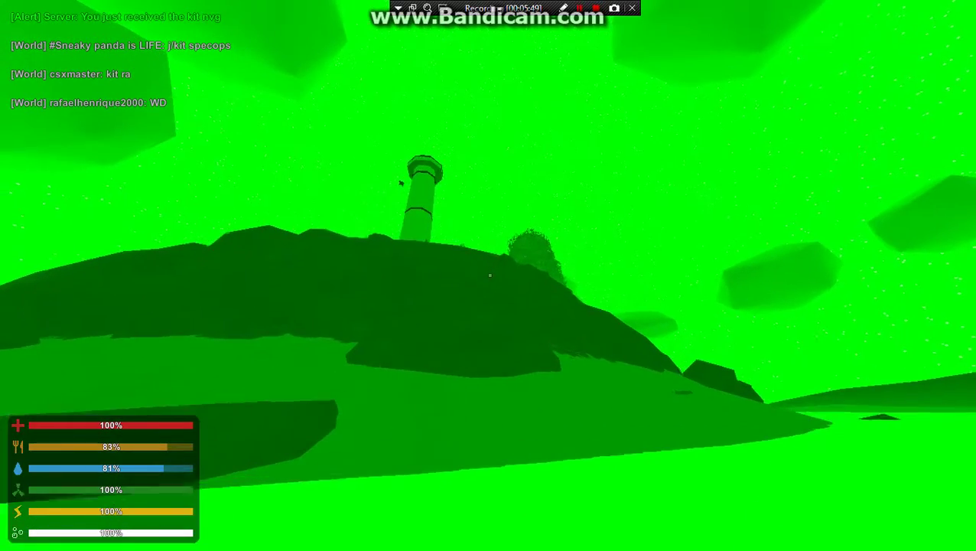
Check the inventory and equip the scoped rifle from slot 2
key(g)
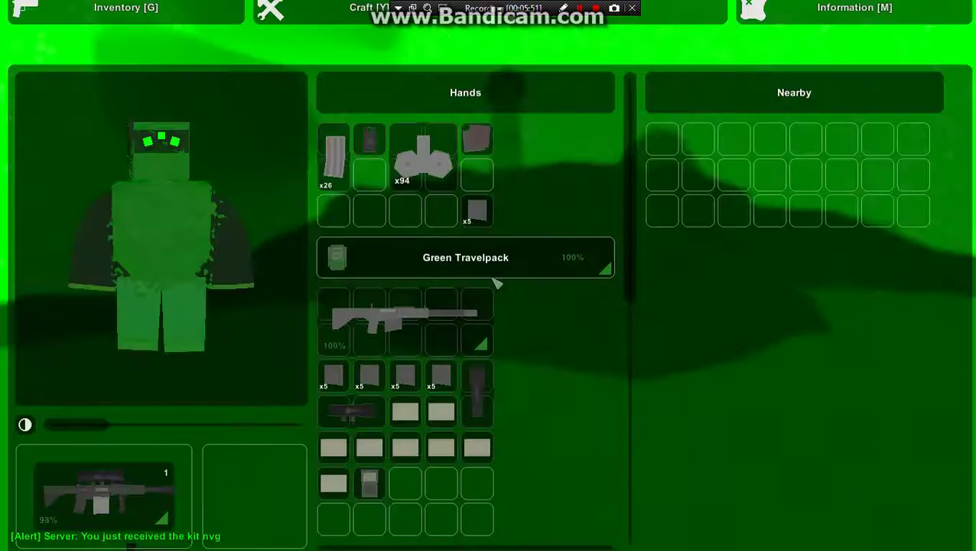
key(g)
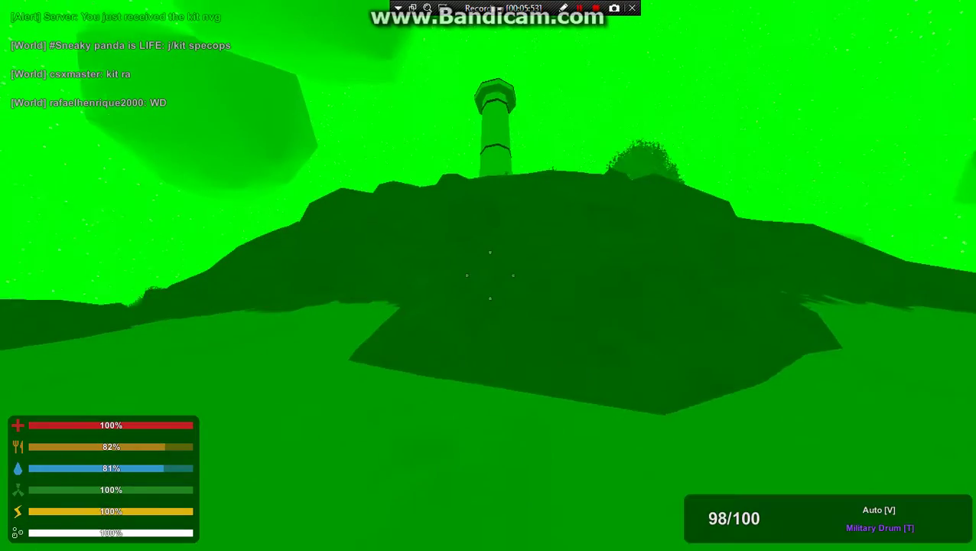
key(2)
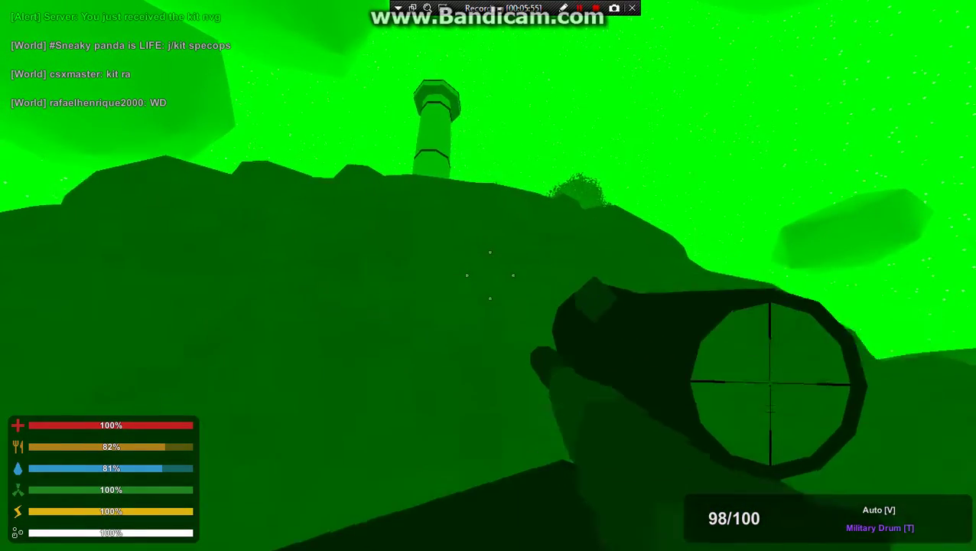
Sprint uphill along the slope to the lighthouse doorway
key(shift+w)
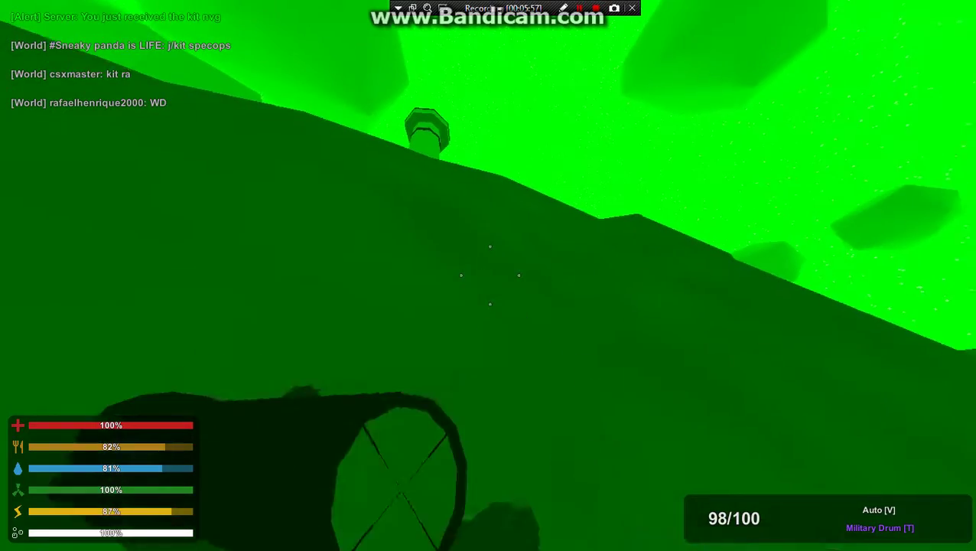
key(shift+w)
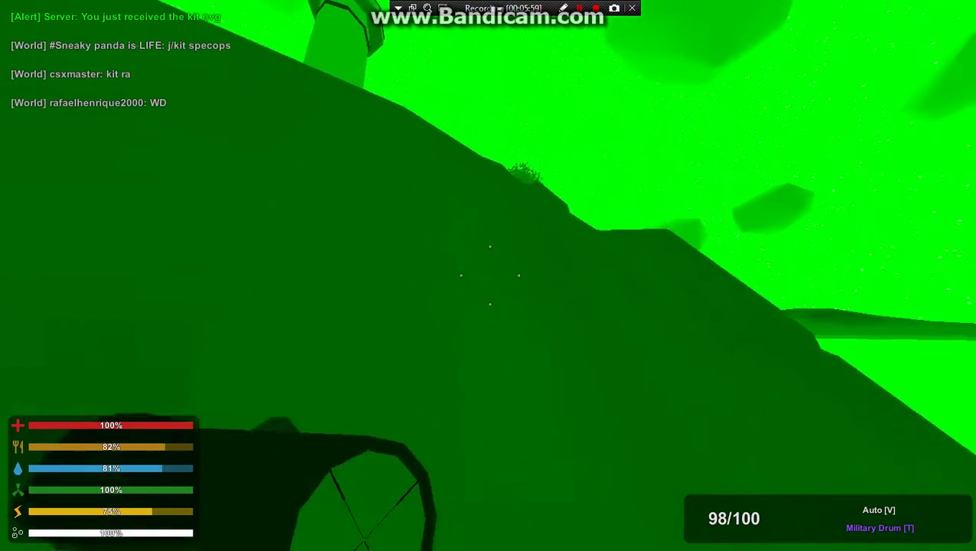
key(shift+w)
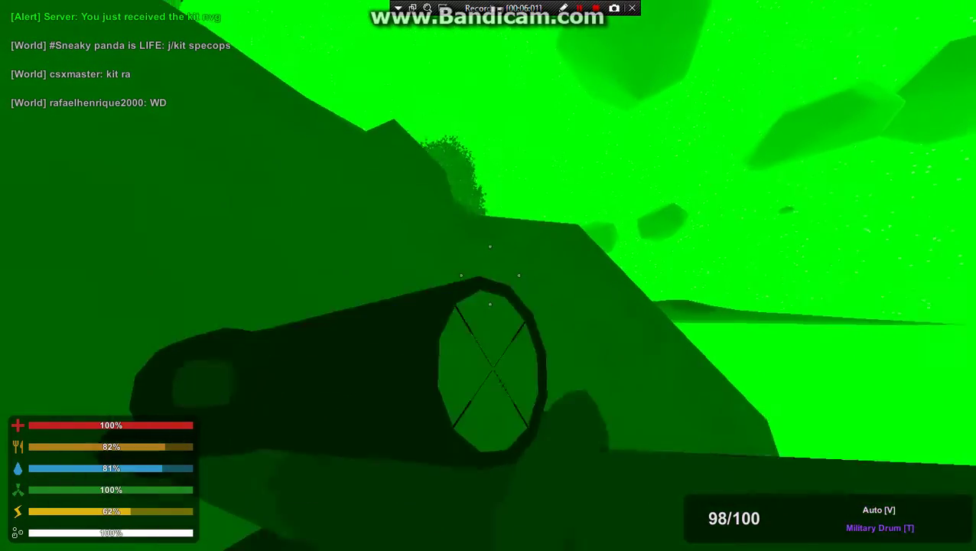
key(shift+w)
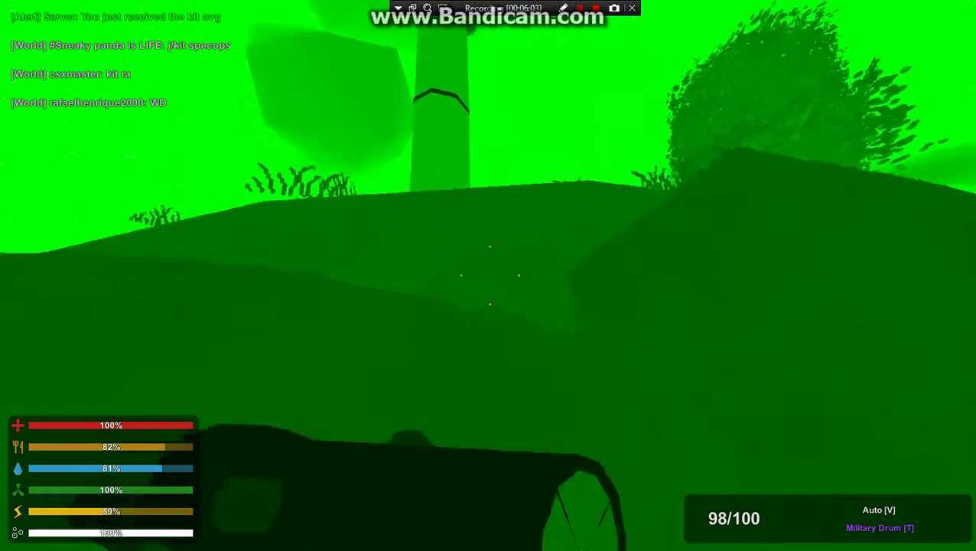
key(shift+w)
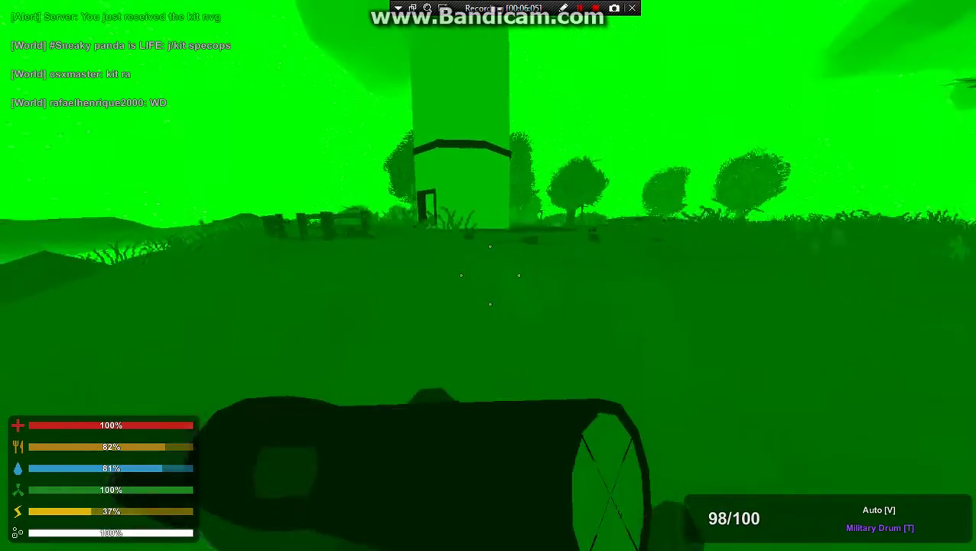
Shoot the enemy in the lighthouse doorway through the scope
key(shift+w)
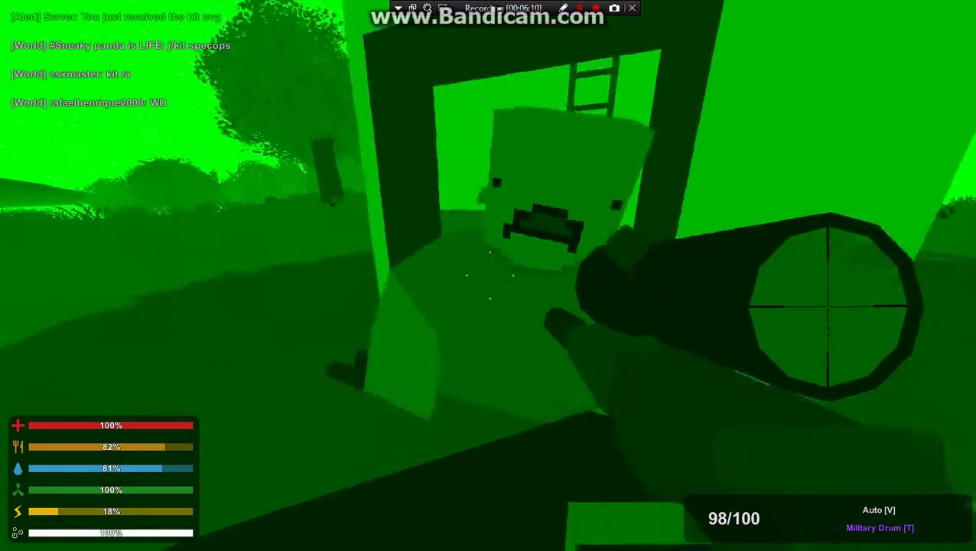
right_click(488, 275)
click(488, 275)
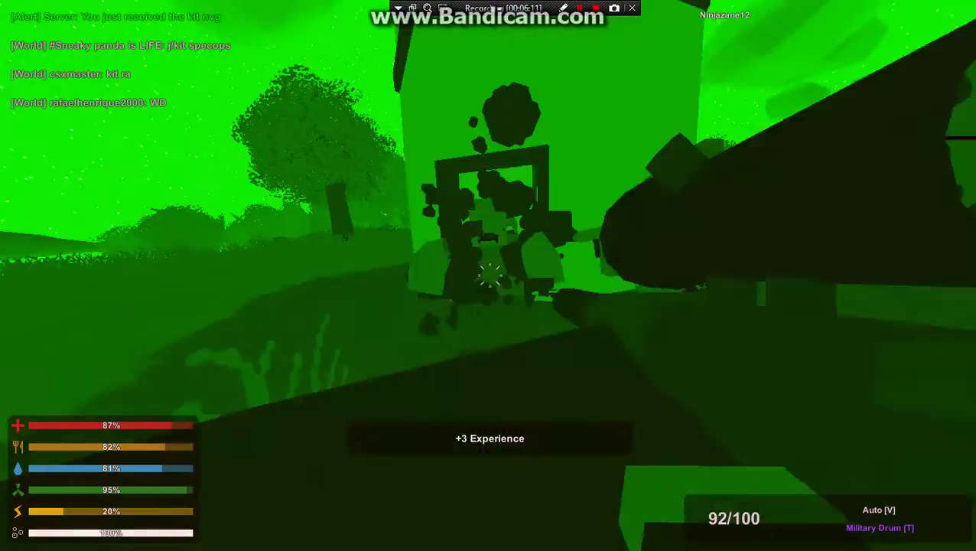
right_click(488, 275)
click(488, 275)
right_click(488, 276)
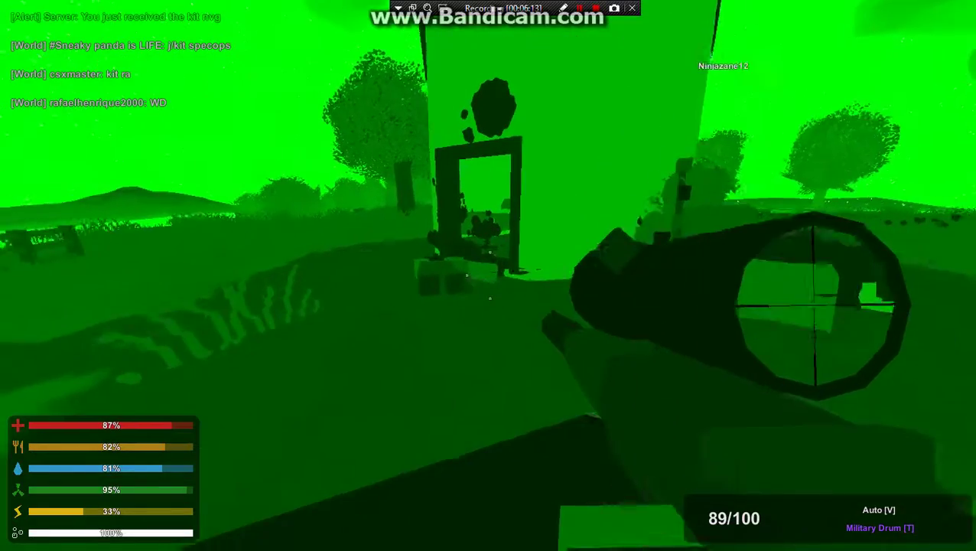
Walk into the tower room and fire scoped bursts at the player outside
key(w)
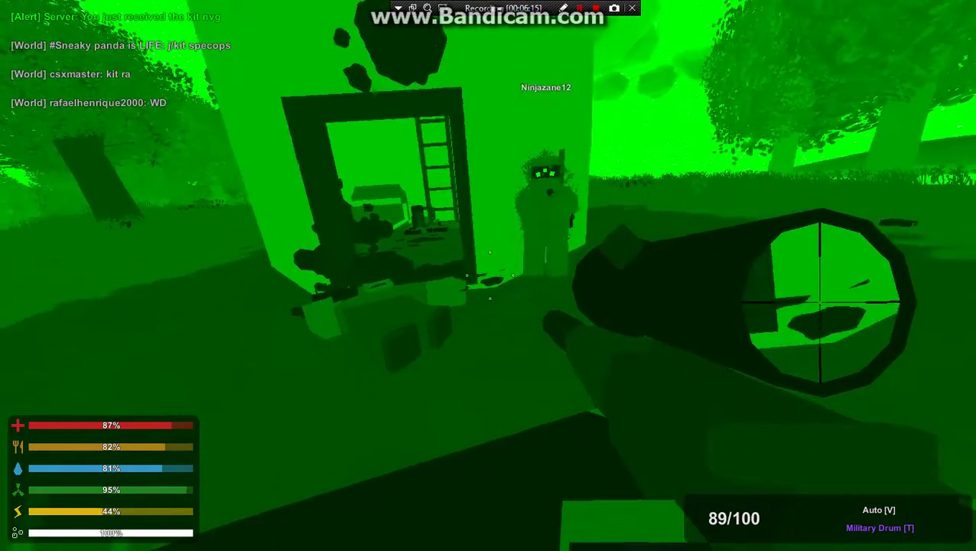
key(w)
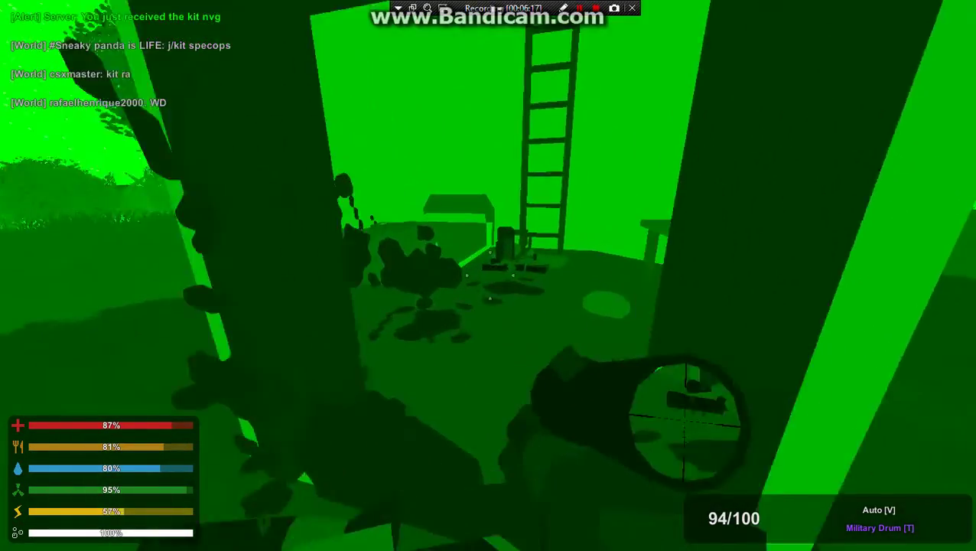
key(w)
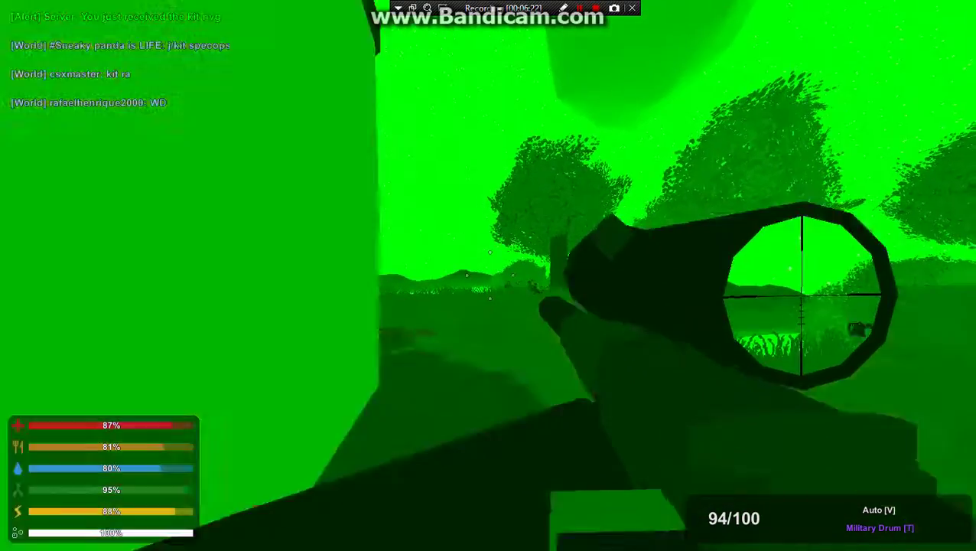
right_click(488, 275)
click(488, 275)
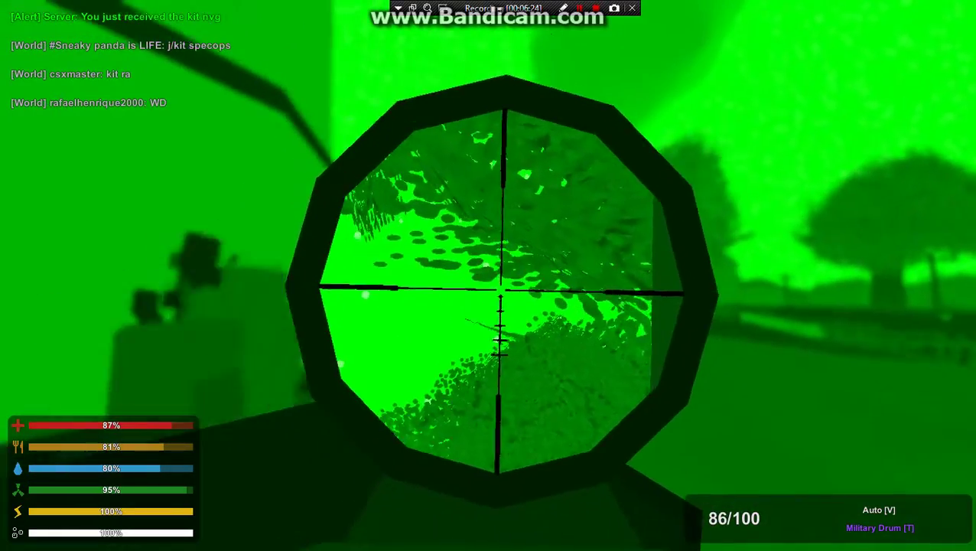
right_click(488, 276)
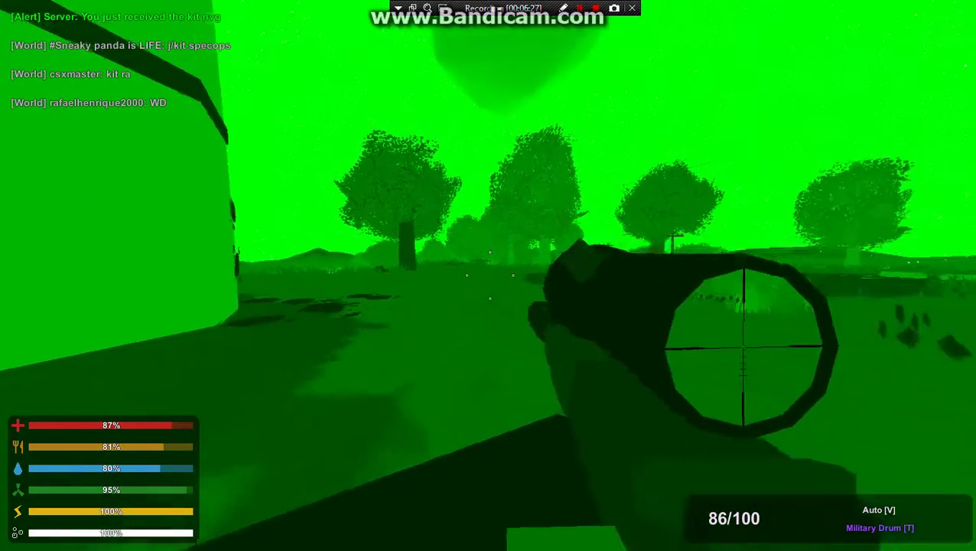
Move to the tower ladder and climb to the top balcony
key(w)
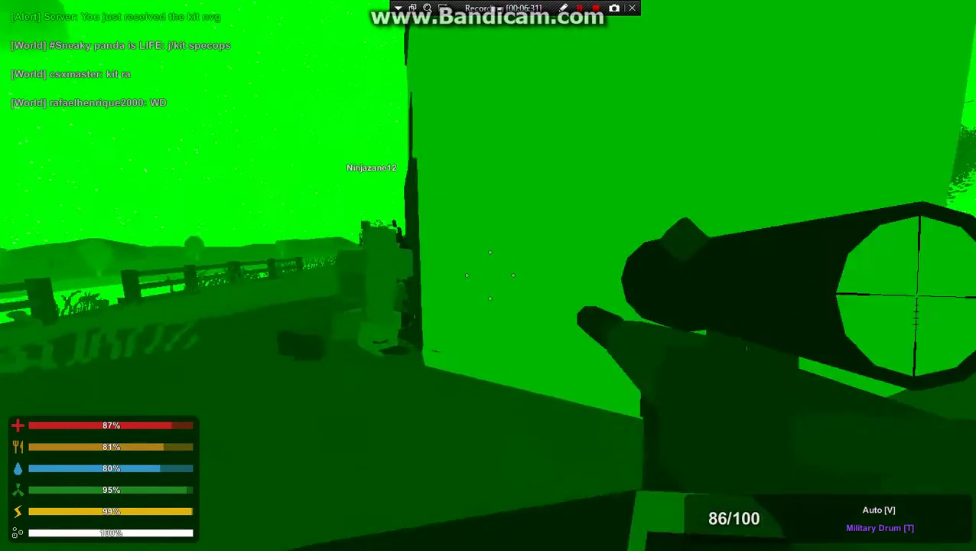
right_click(488, 275)
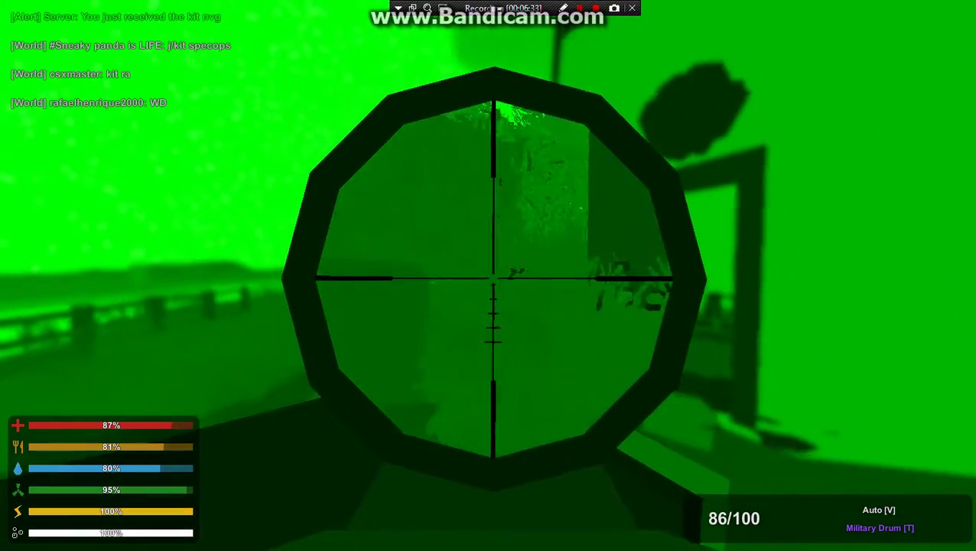
right_click(488, 276)
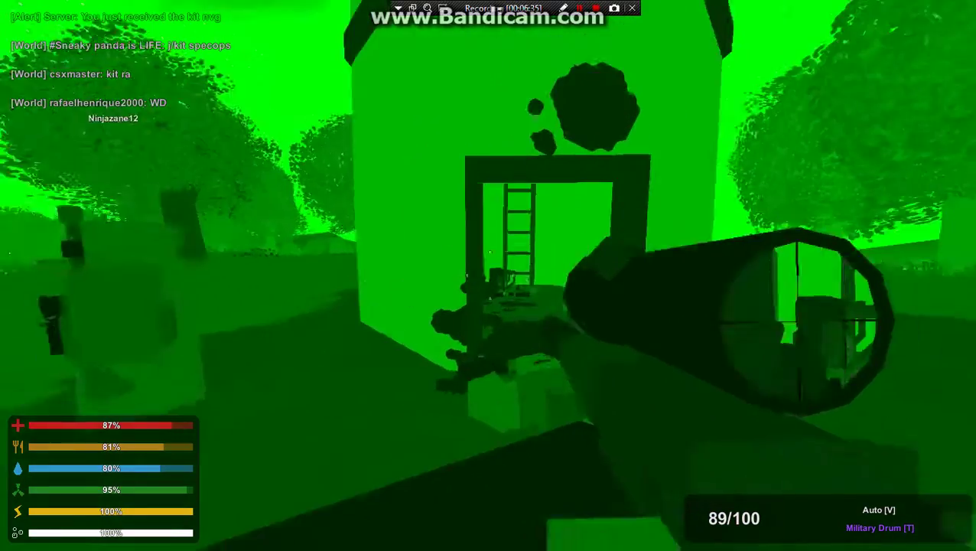
key(w)
key(w)
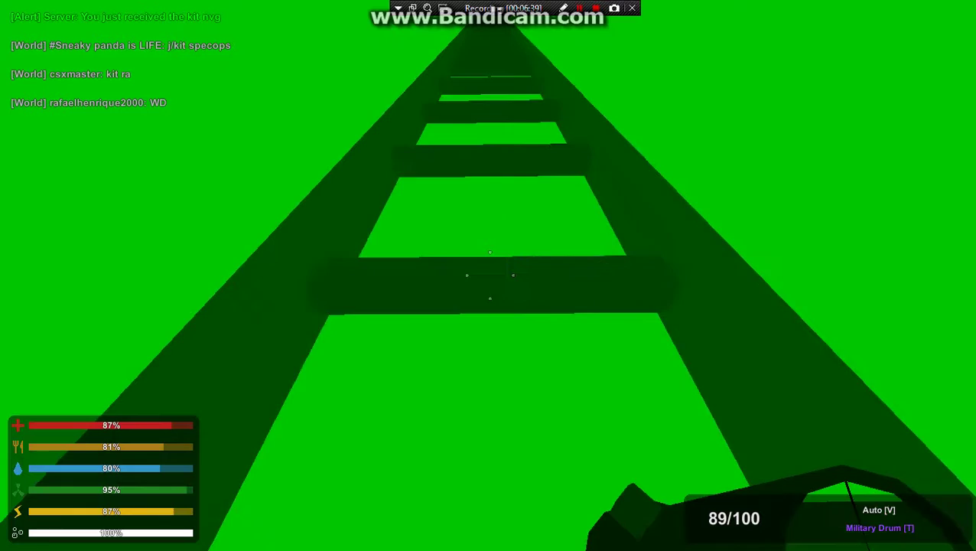
key(w)
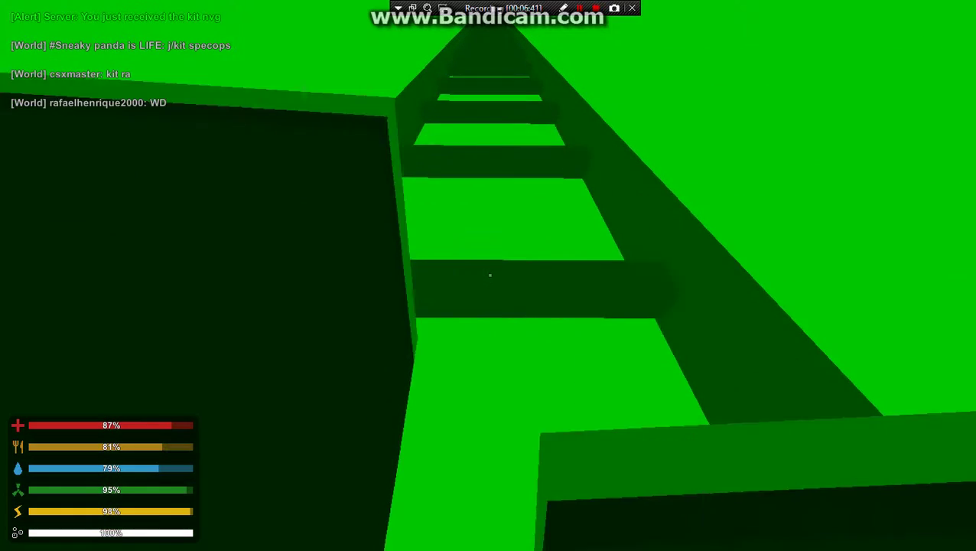
key(w)
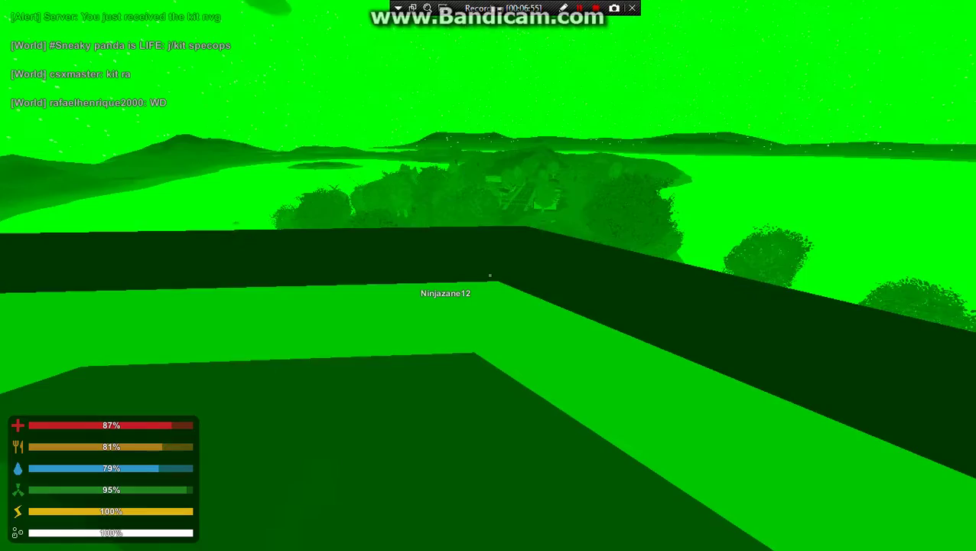
Check the inventory, drop from the lighthouse by the fence, then reopen the inventory
key(g)
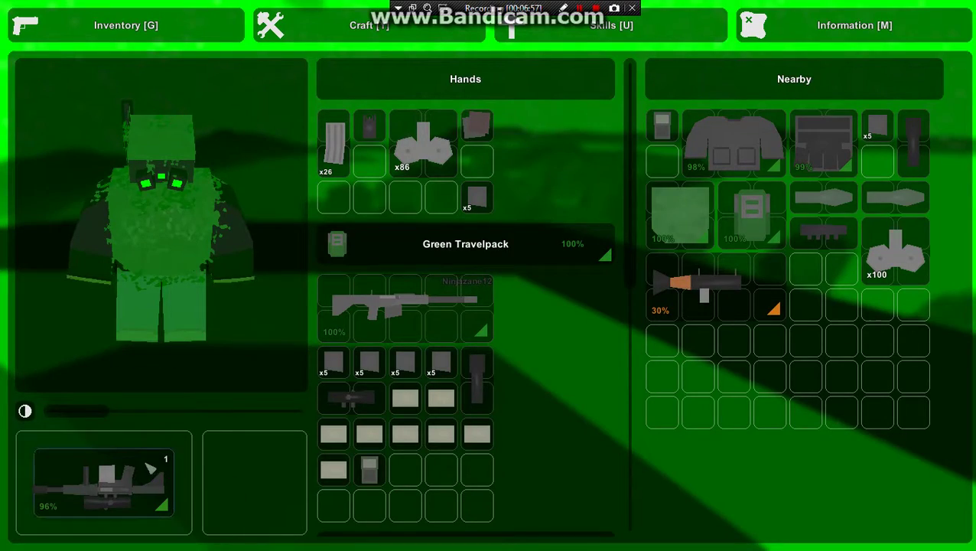
key(g)
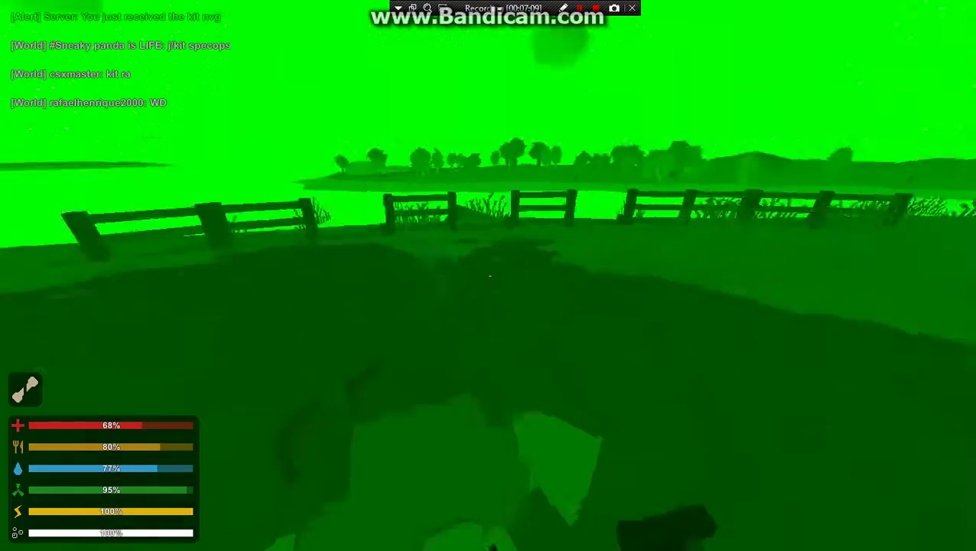
key(g)
key(g)
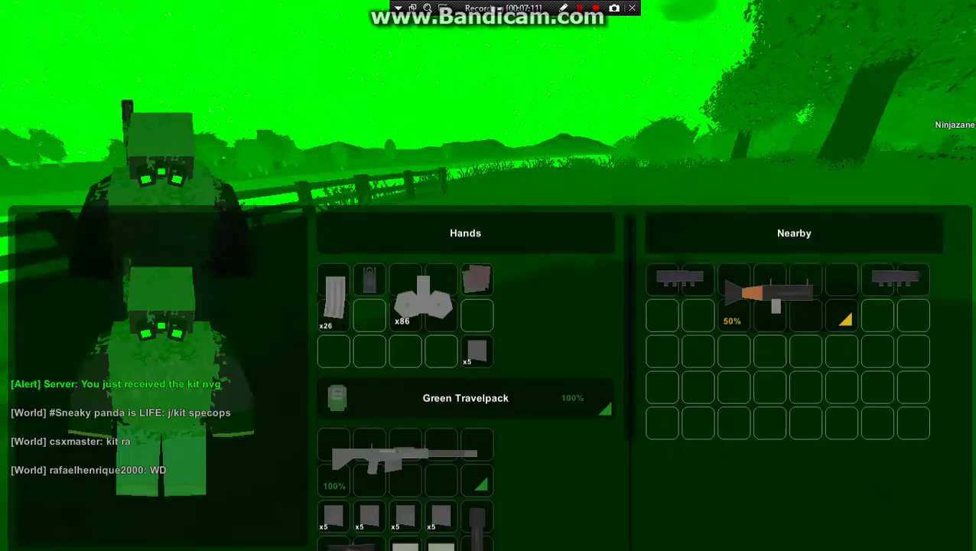
key(g)
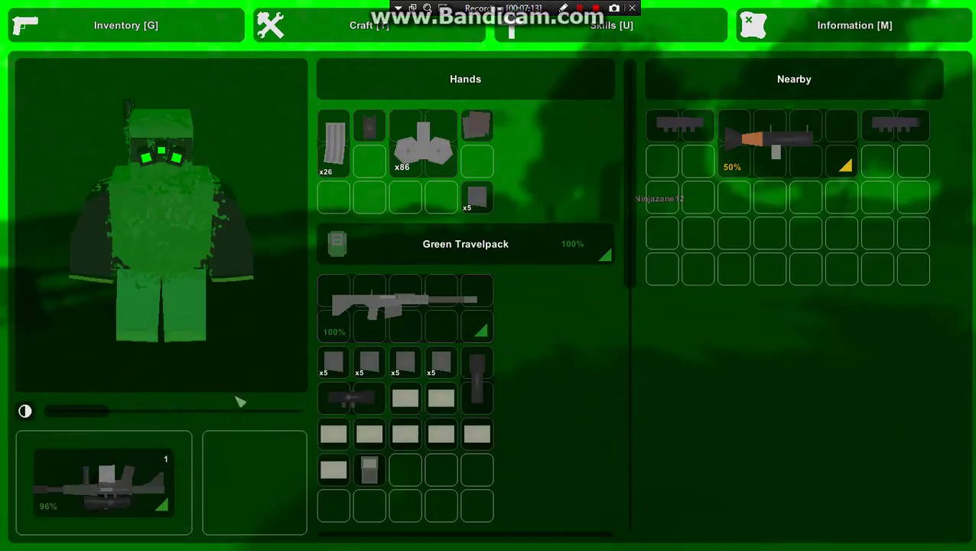
key(g)
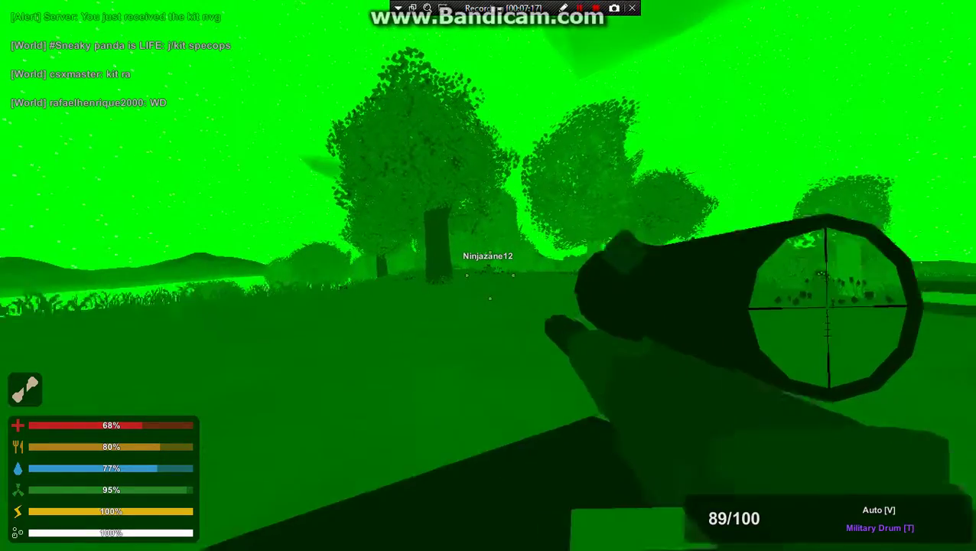
Fire a burst at the trees and scope toward town while following Ninjazane12
click(488, 276)
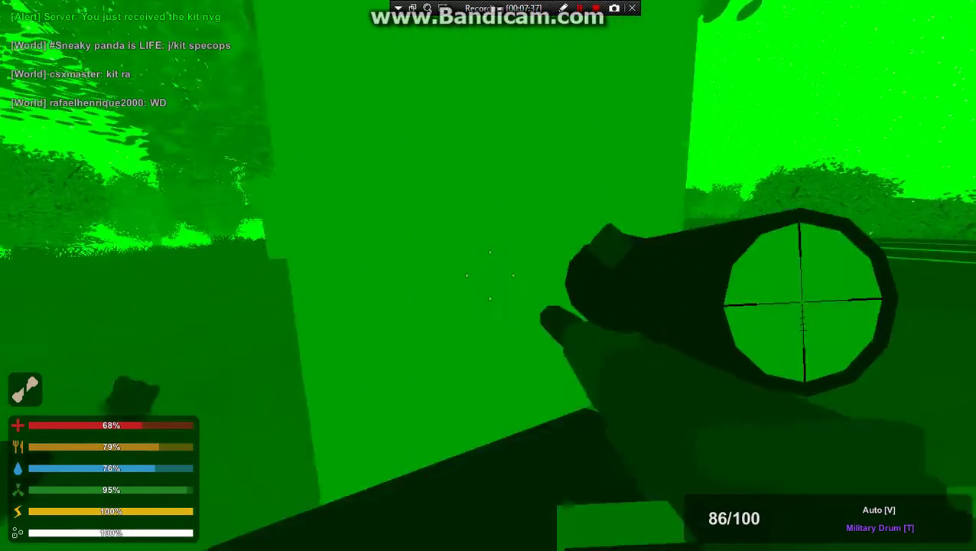
right_click(488, 275)
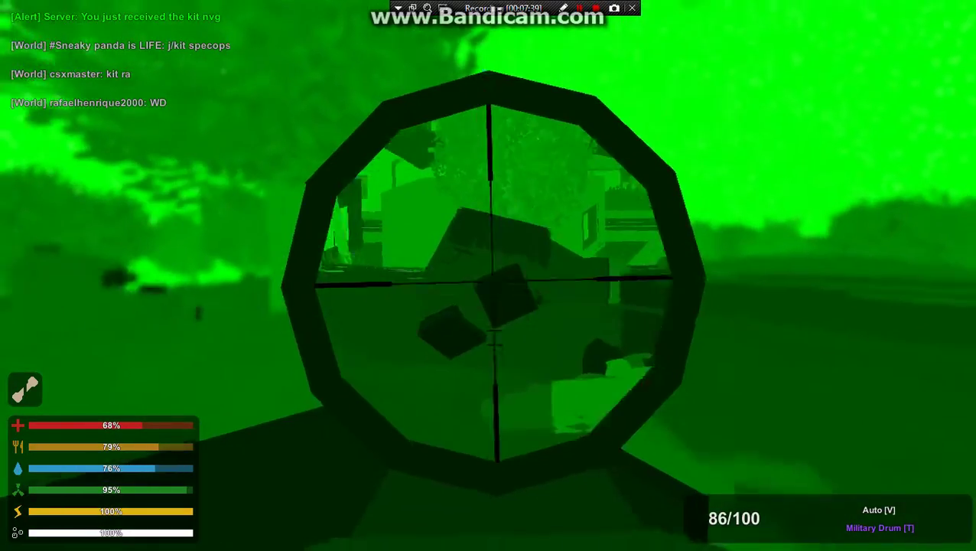
right_click(488, 275)
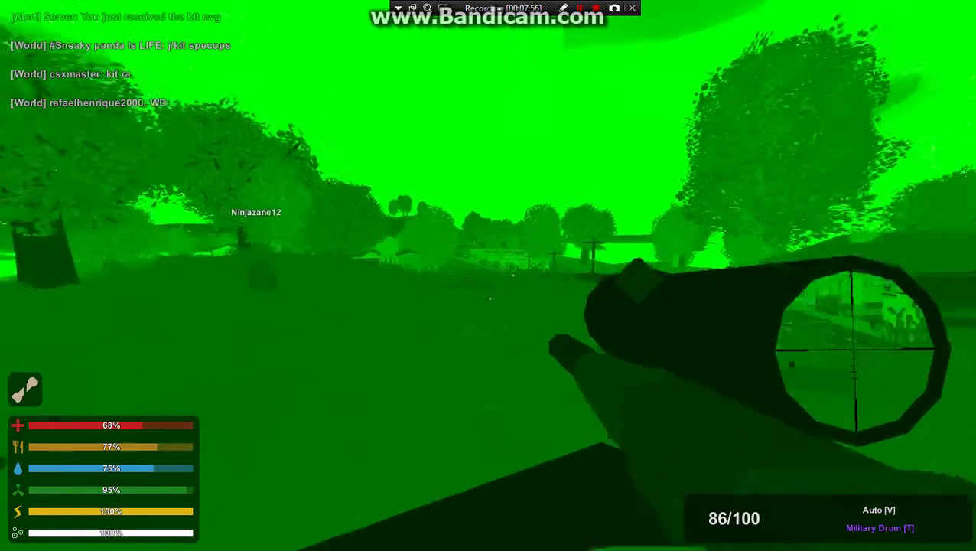
right_click(488, 275)
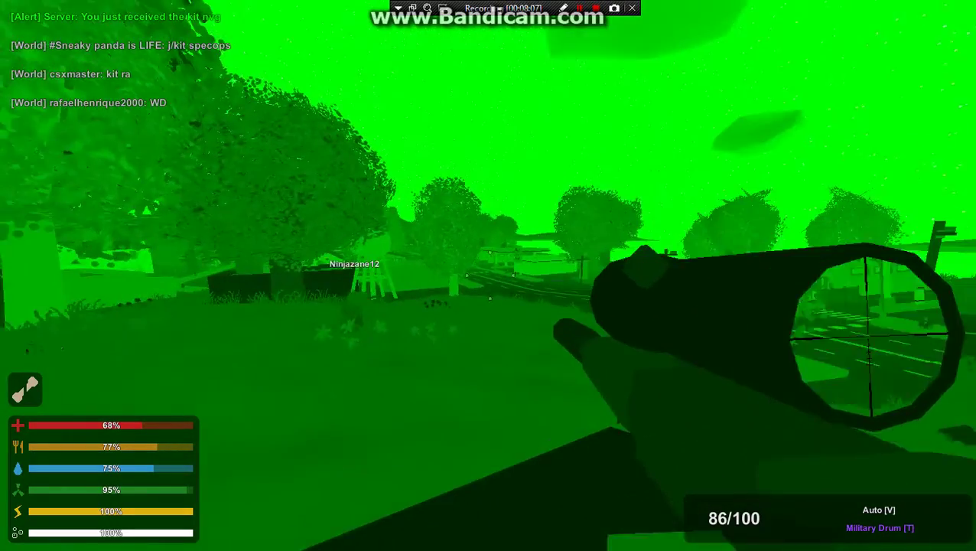
Raise and lower the scope several times while watching the town road
right_click(488, 275)
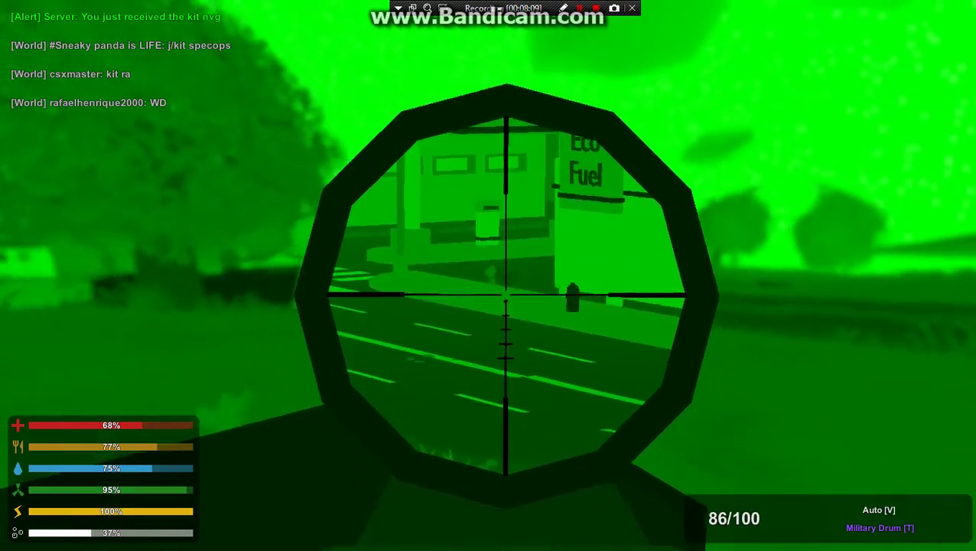
right_click(489, 276)
right_click(488, 275)
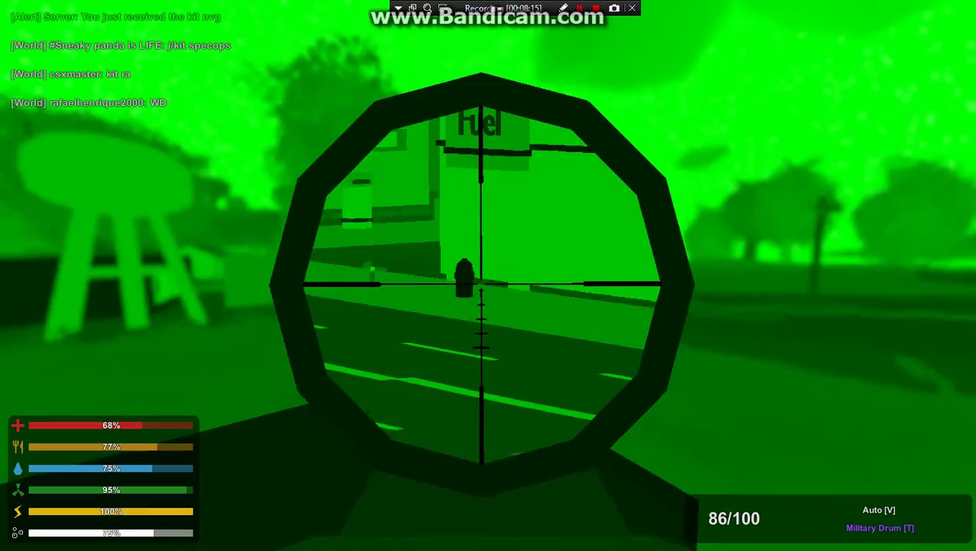
right_click(488, 275)
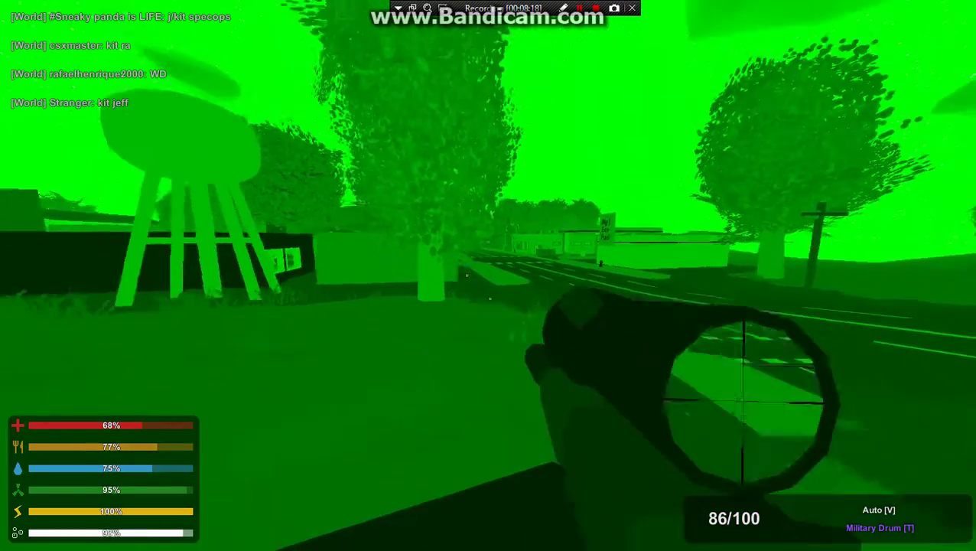
right_click(488, 275)
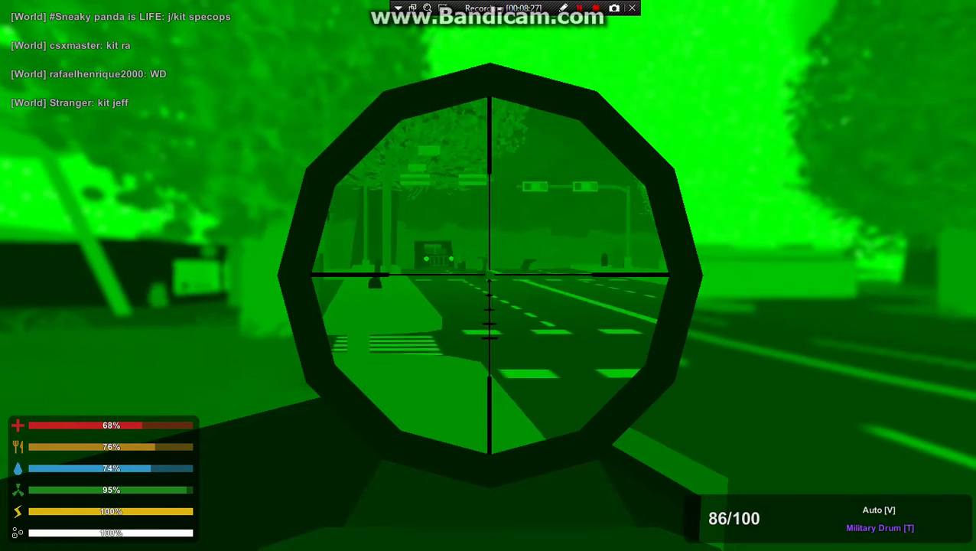
Fire bursts at targets near the parked truck until 64 rounds remain
drag(488, 275, 488, 276)
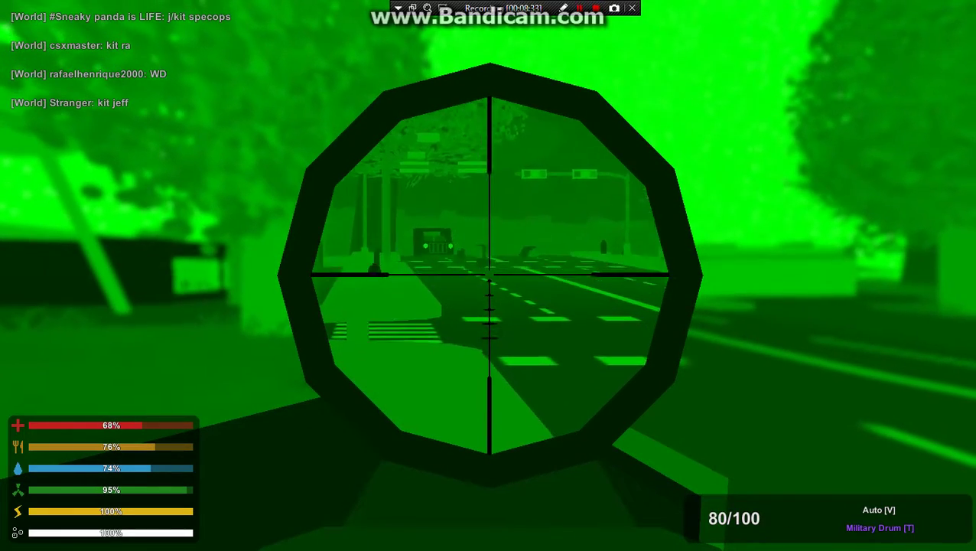
click(488, 275)
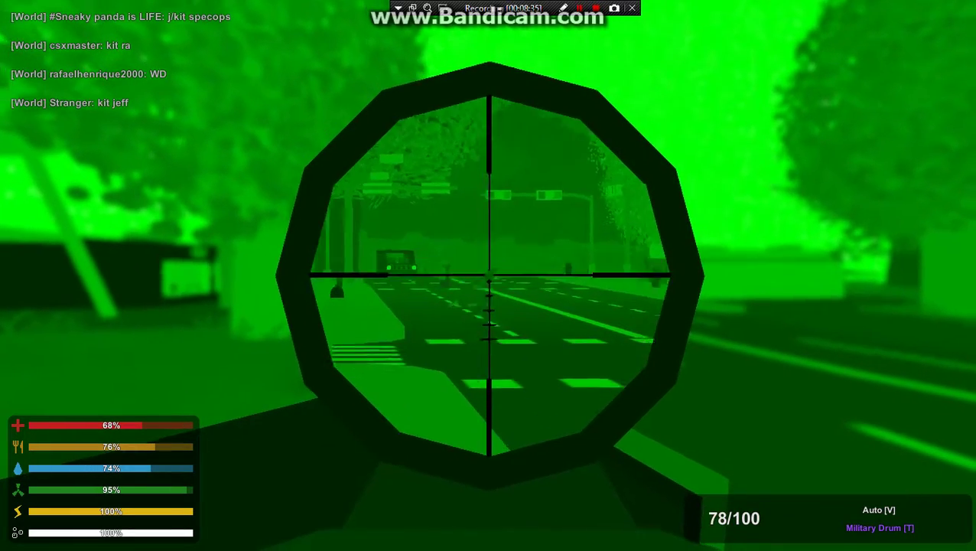
drag(488, 275, 488, 276)
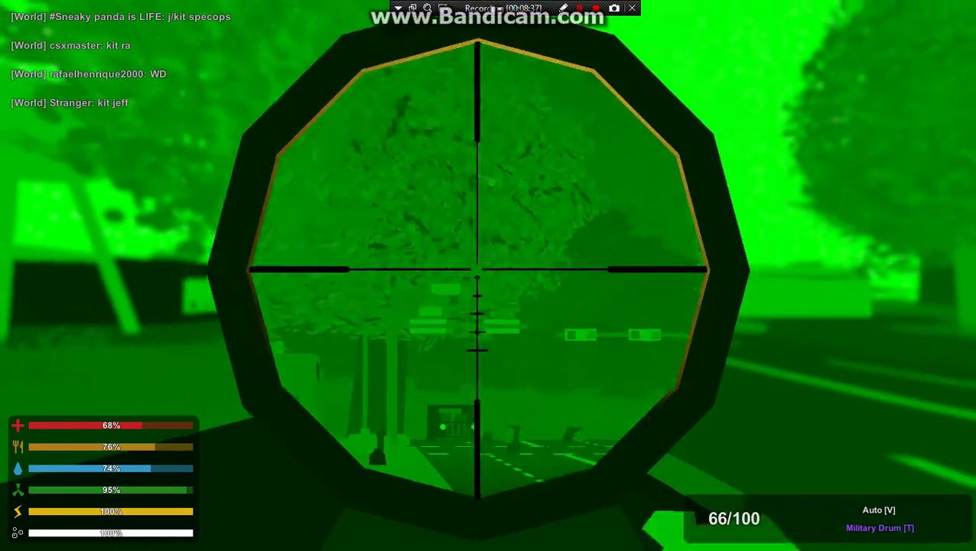
right_click(488, 276)
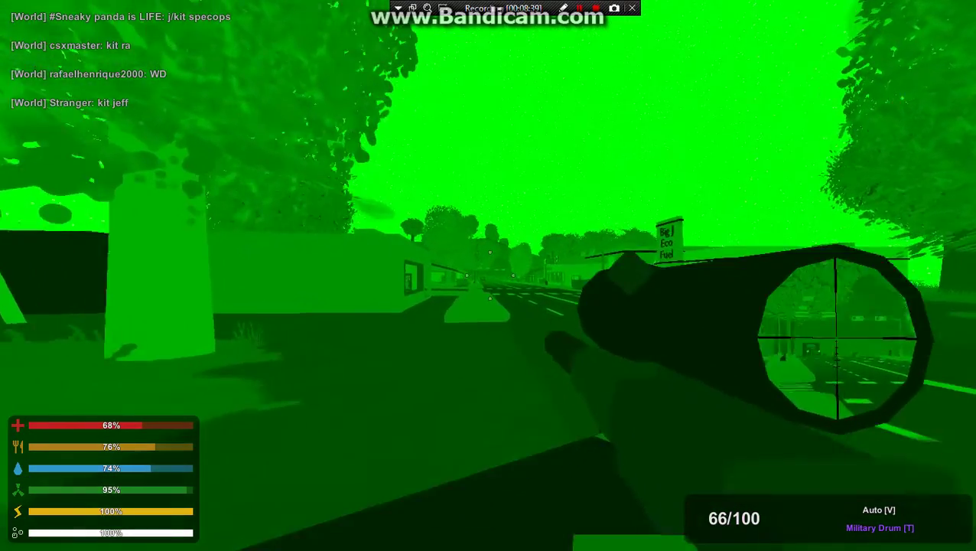
right_click(488, 275)
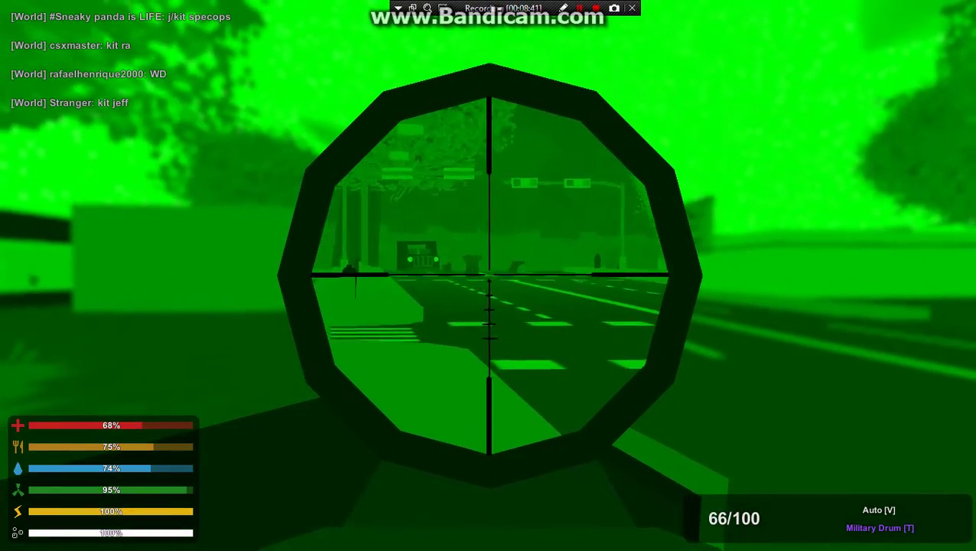
click(488, 275)
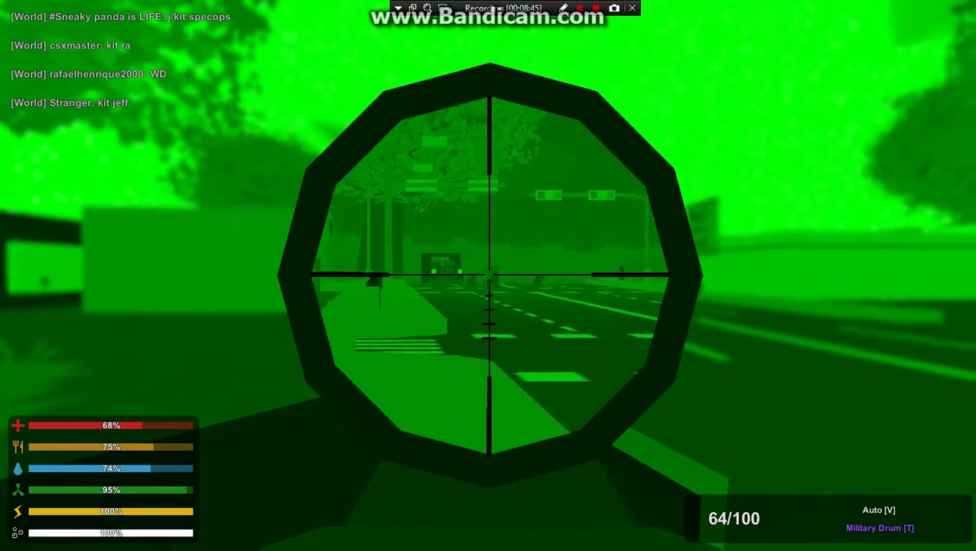
right_click(488, 275)
click(488, 275)
Equip the five-round Grizzly sniper rifle and check its attachment slots
key(g)
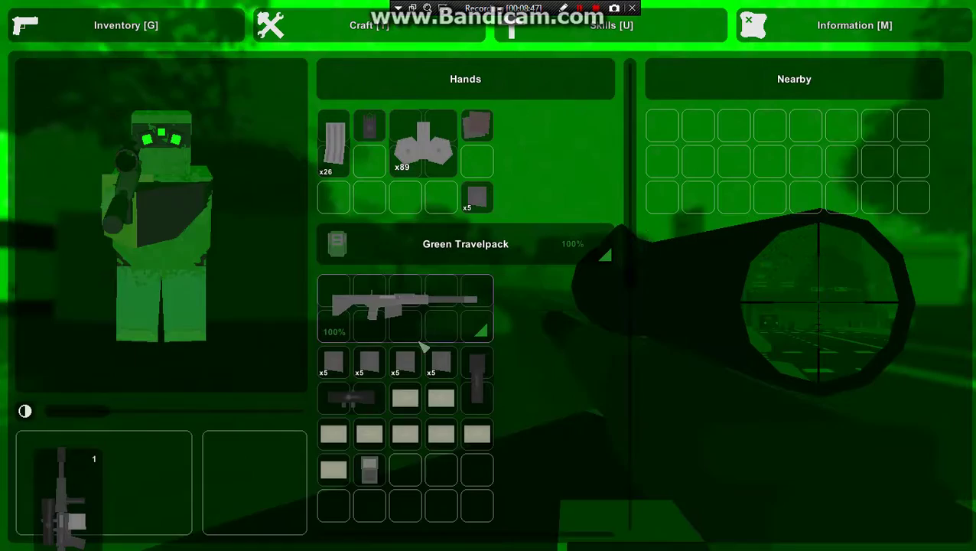
key(g)
key(2)
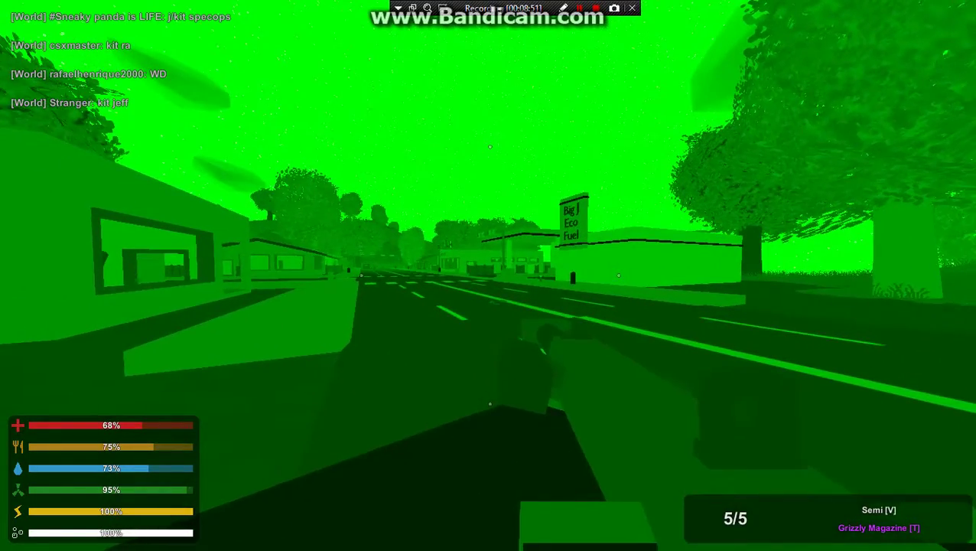
key(t)
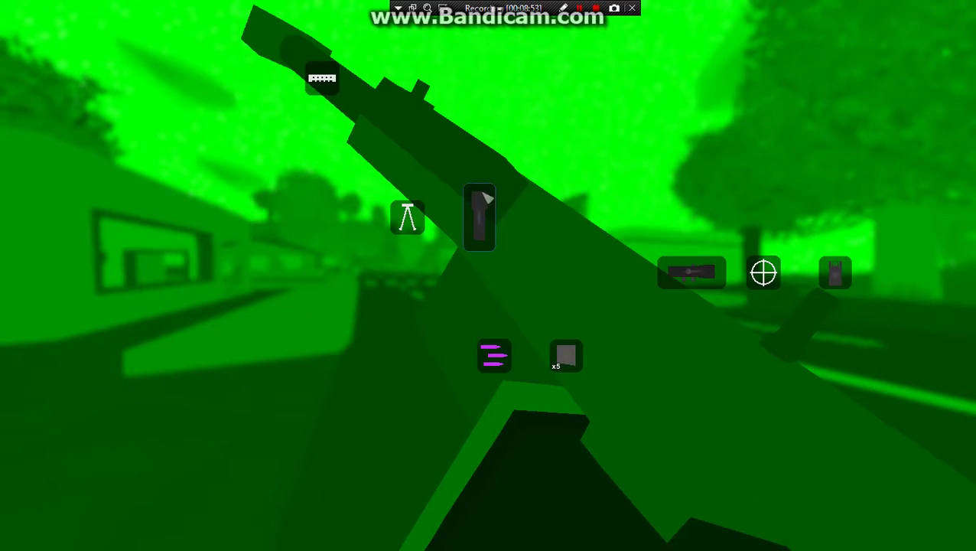
key(t)
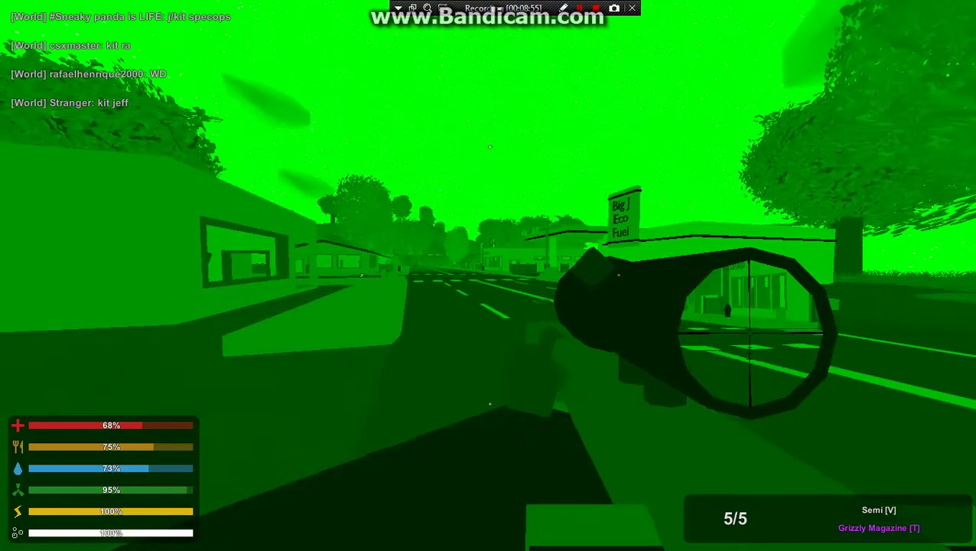
Snipe targets down the road for +3 experience, leaving 2 rounds
right_click(488, 276)
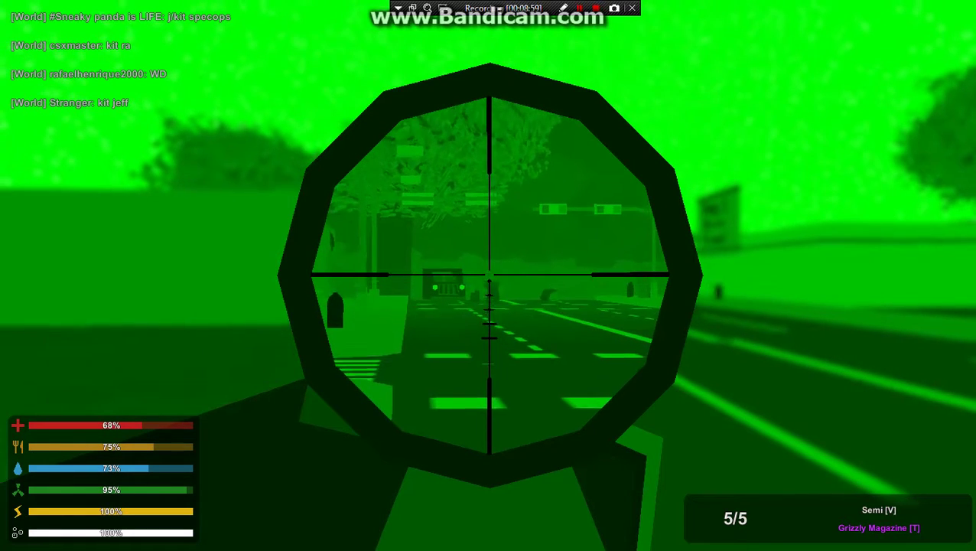
click(488, 276)
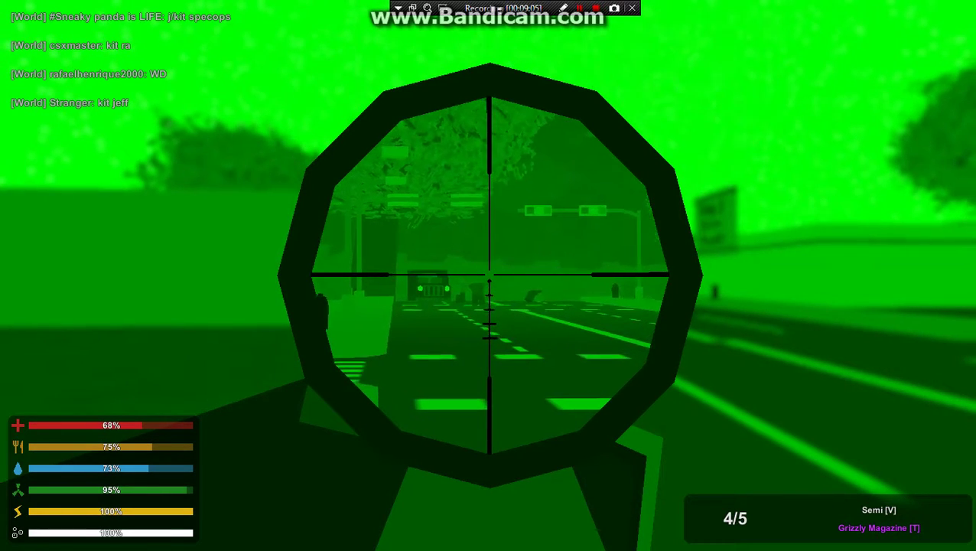
click(488, 275)
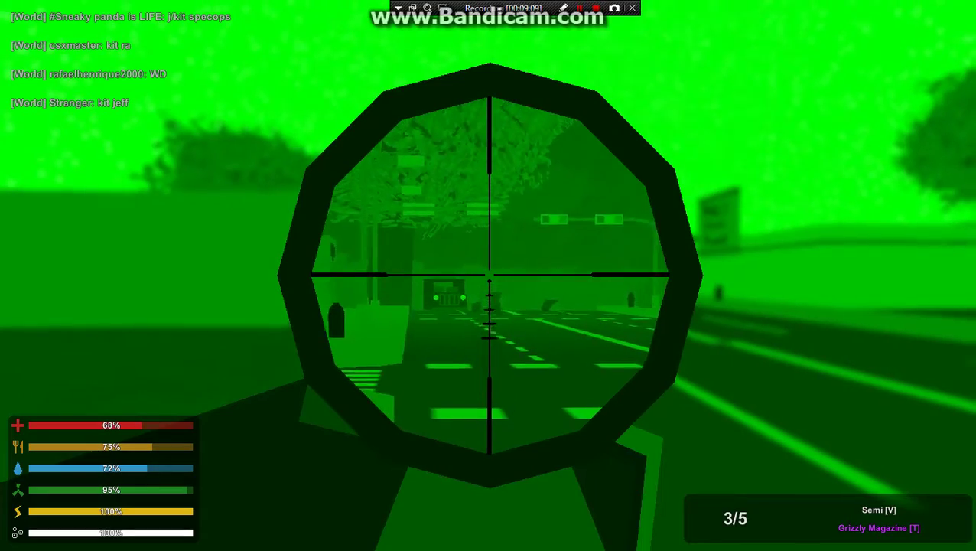
click(488, 275)
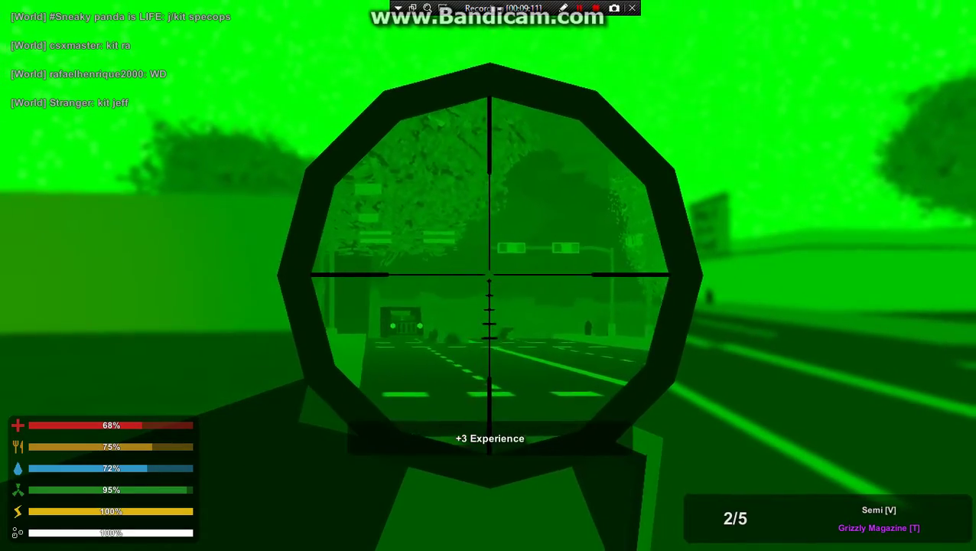
right_click(488, 275)
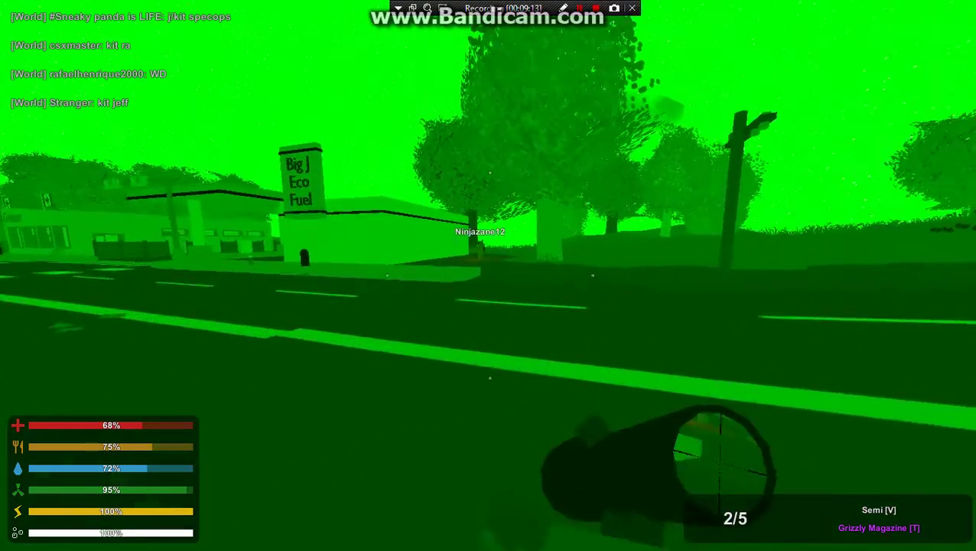
Reload the Grizzly sniper to a full five-round magazine
key(r)
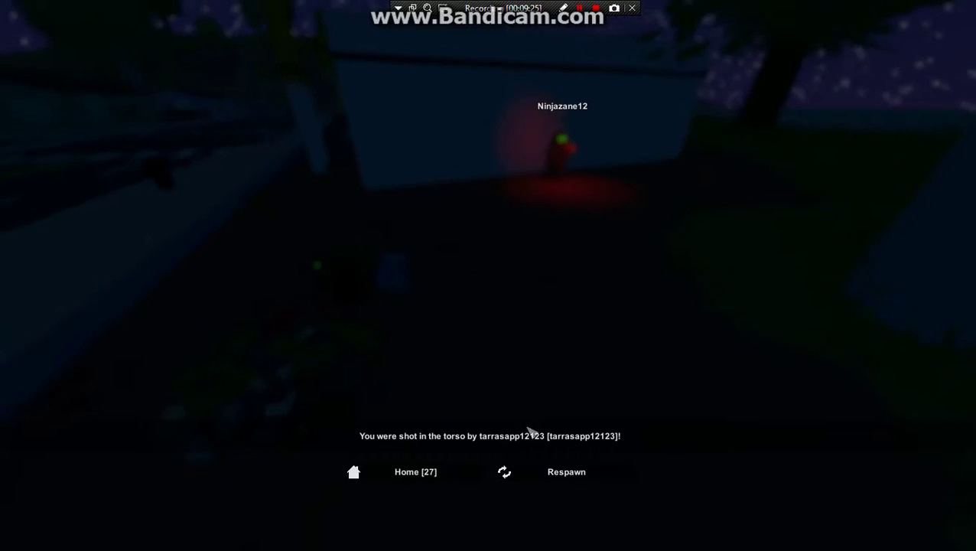
Respawn from the death screen and sprint across the dark grassy hillside
click(589, 478)
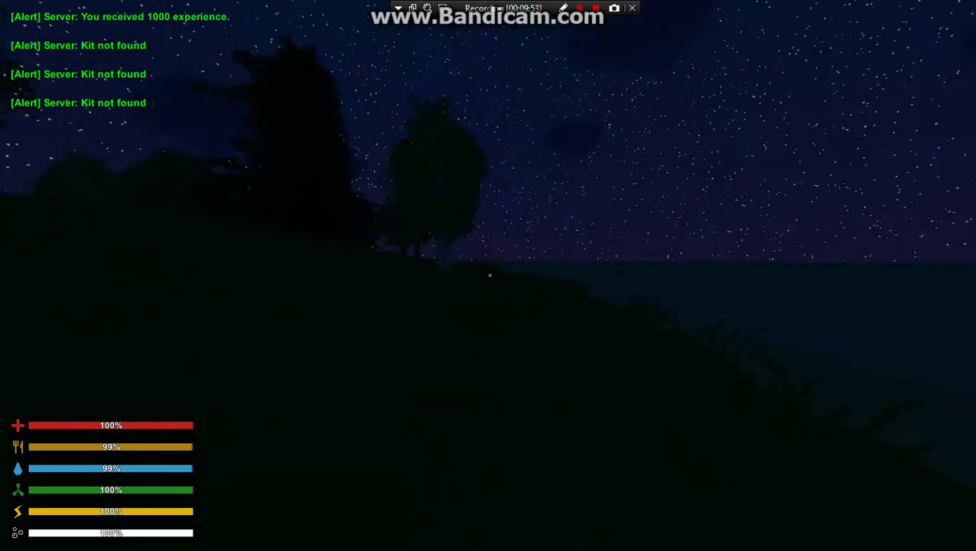
key(w)
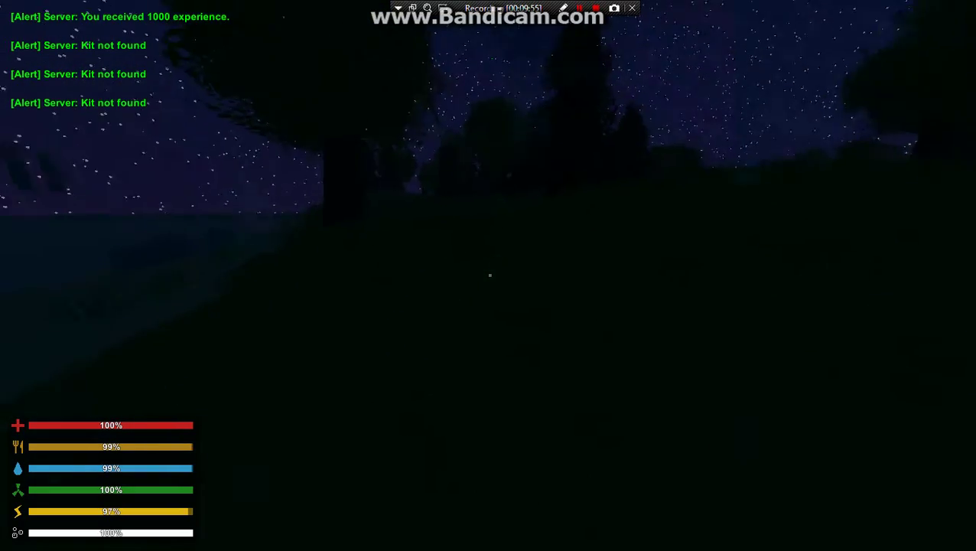